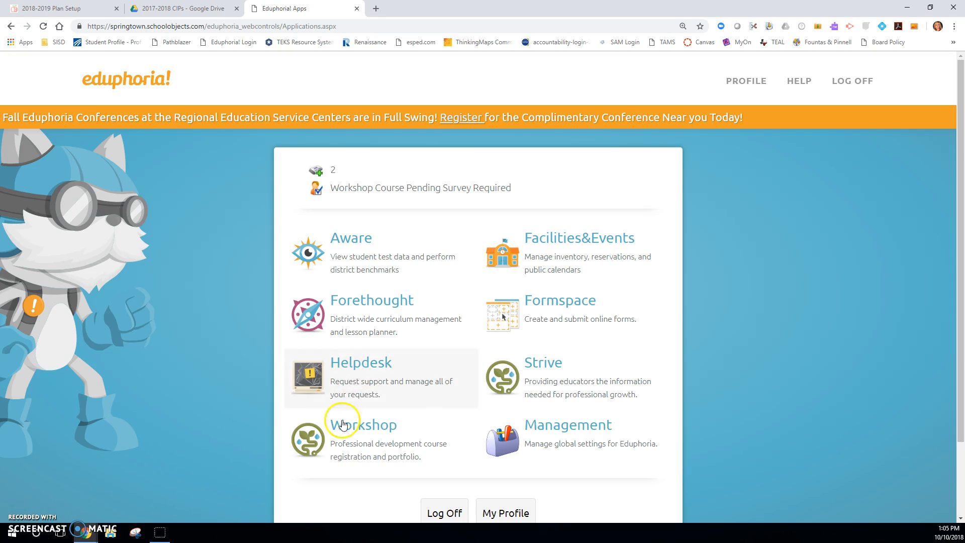
# Step: Open the principal's school course management in Workshop and start a new, empty school course
pyautogui.click(370, 454)
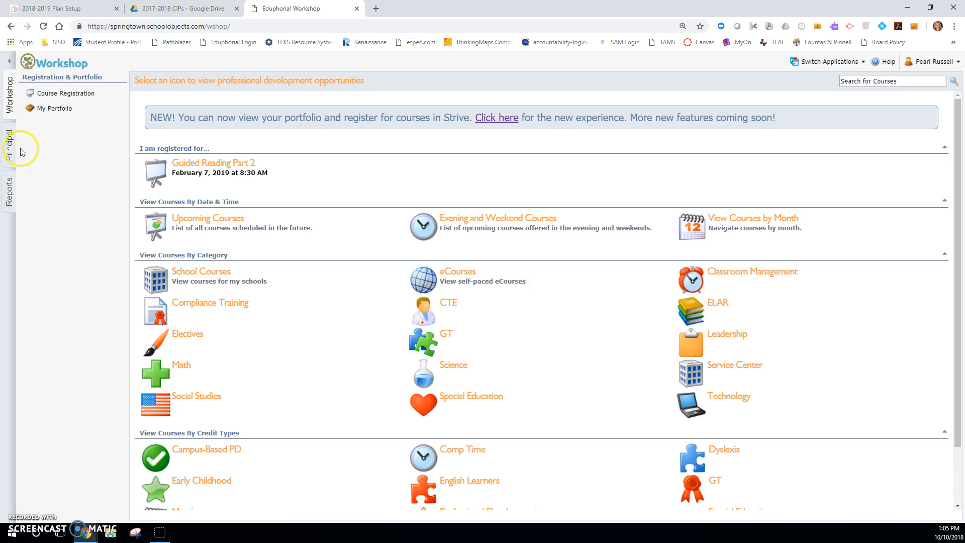
pyautogui.click(7, 147)
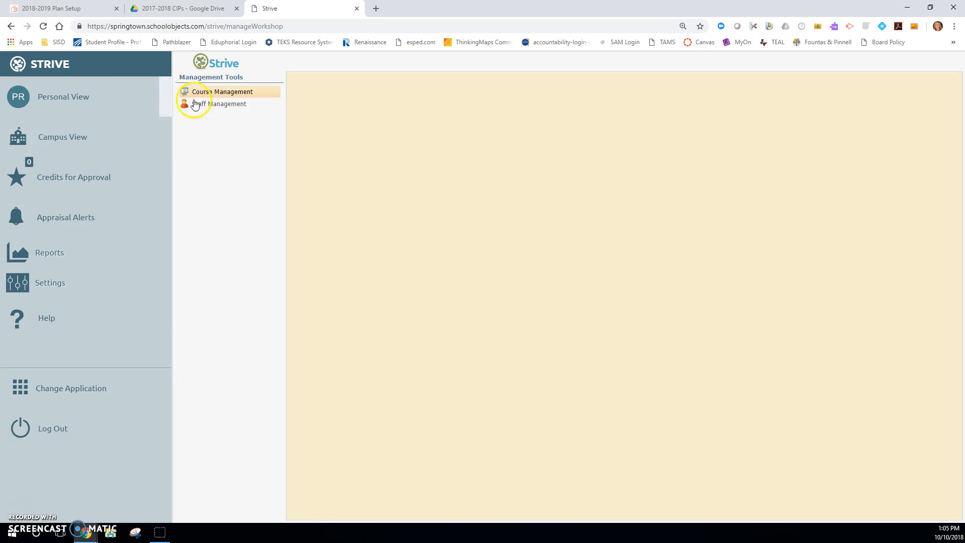
pyautogui.click(216, 93)
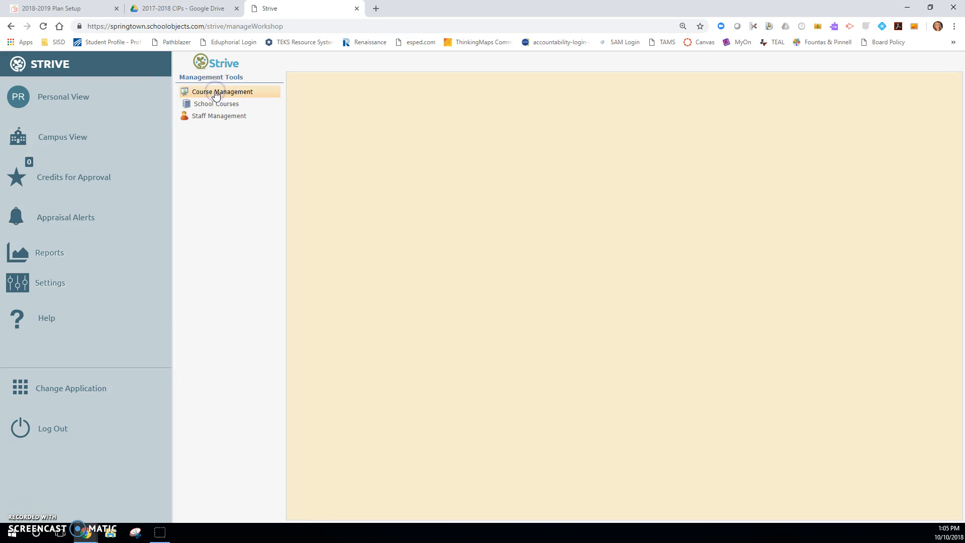
pyautogui.click(211, 103)
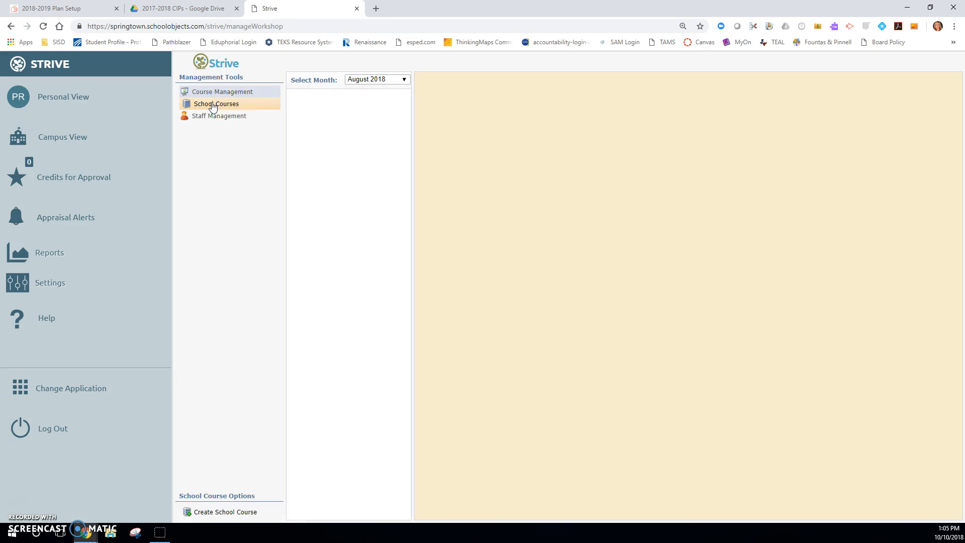
pyautogui.click(231, 511)
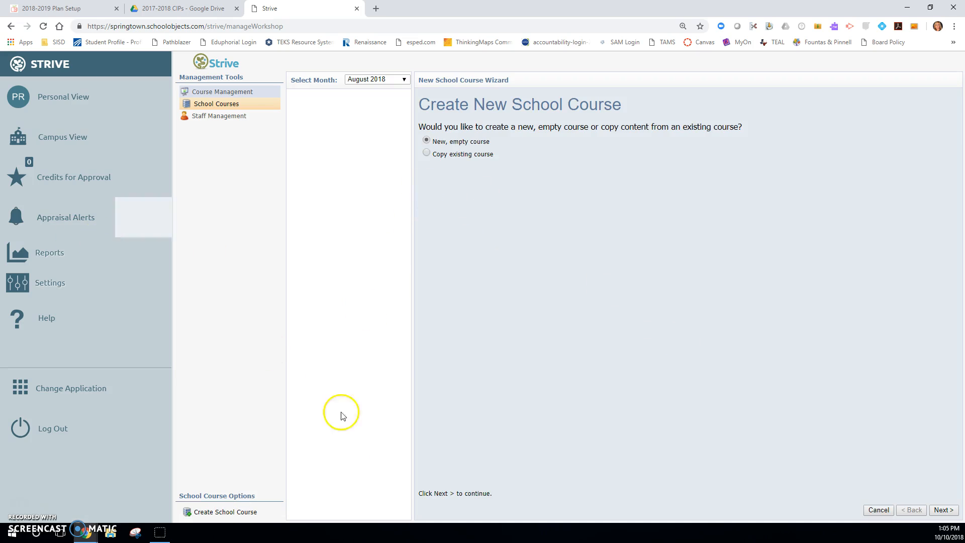
pyautogui.click(938, 511)
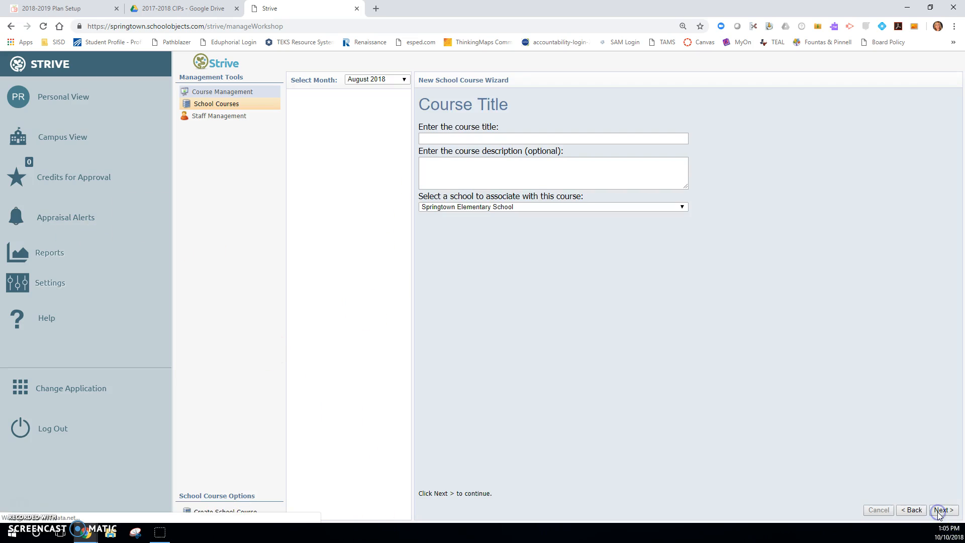
# Step: Title the new course "Grade 3 PLC", leaving the description blank, and continue to the course dates
pyautogui.click(504, 136)
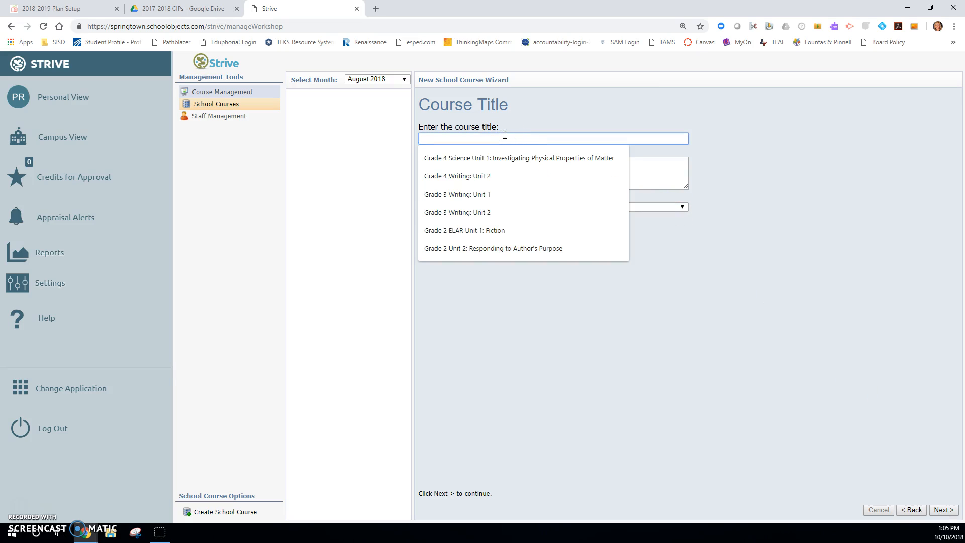
pyautogui.write('Grade 3 PLC')
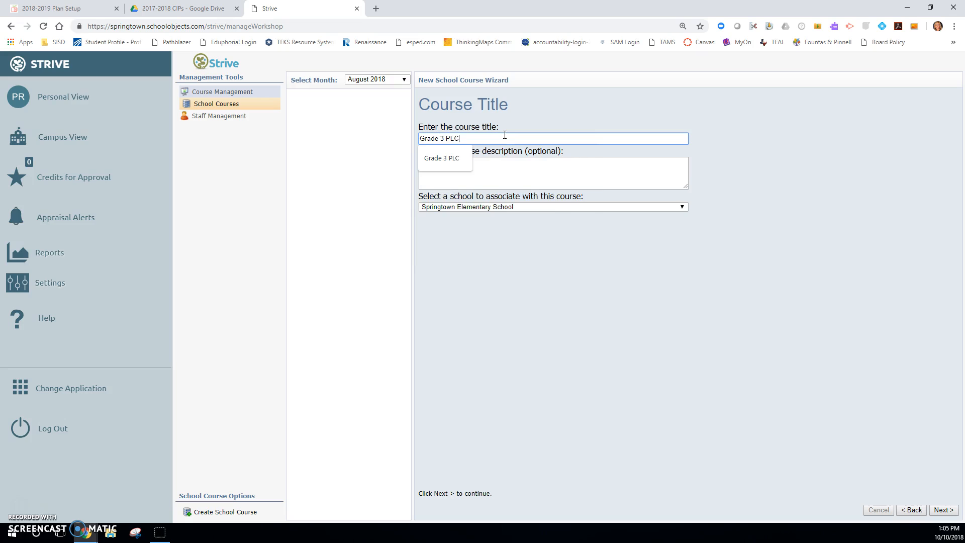
pyautogui.click(503, 166)
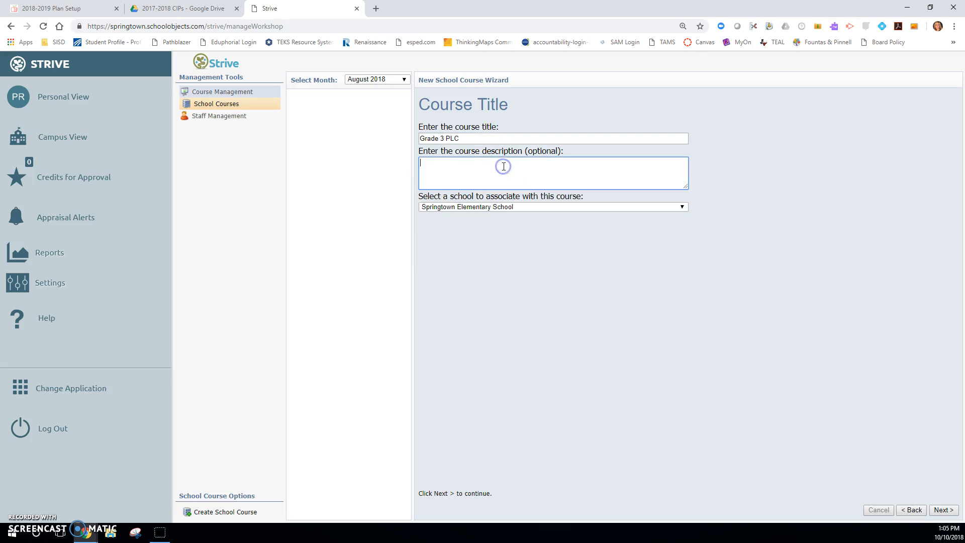
pyautogui.click(946, 510)
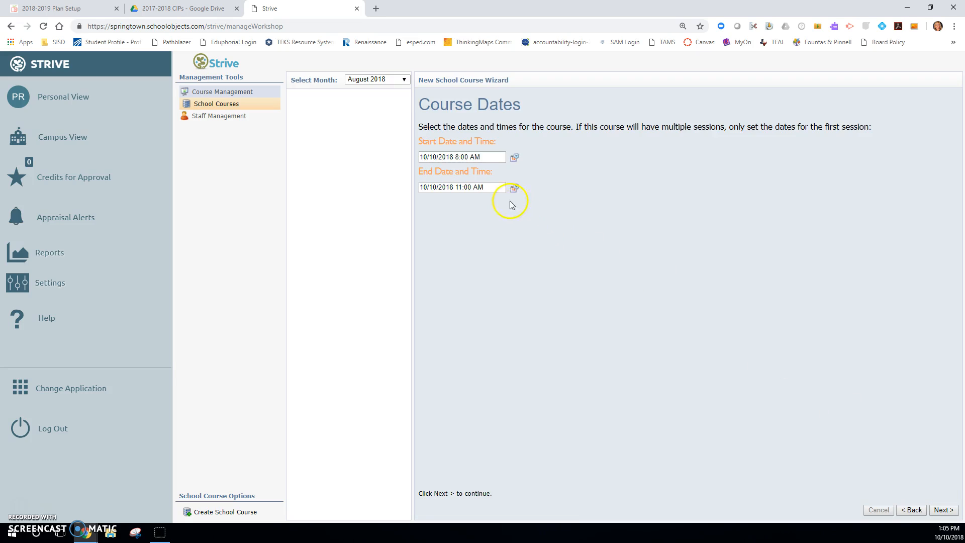
pyautogui.click(497, 156)
pyautogui.click(515, 157)
pyautogui.click(578, 203)
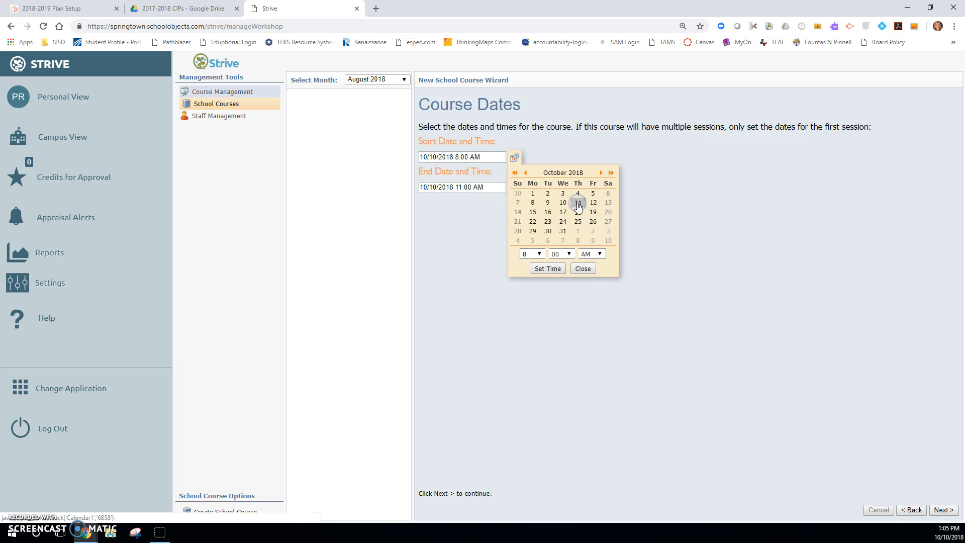
pyautogui.click(491, 186)
pyautogui.click(514, 188)
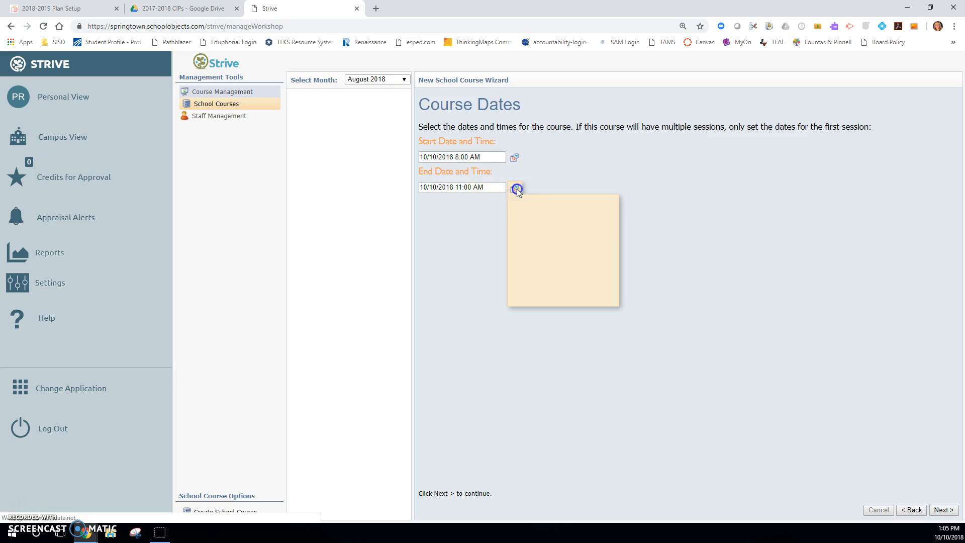
pyautogui.click(577, 232)
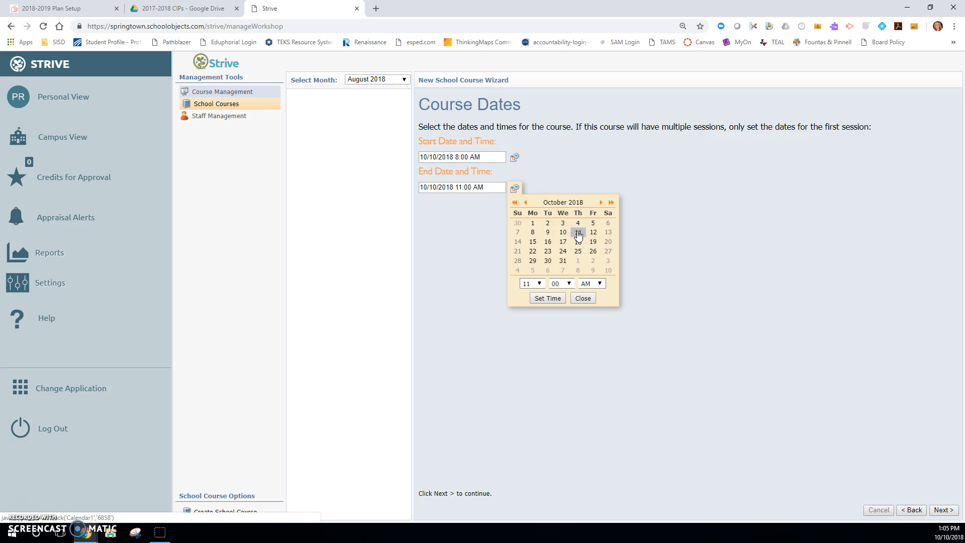
pyautogui.click(583, 298)
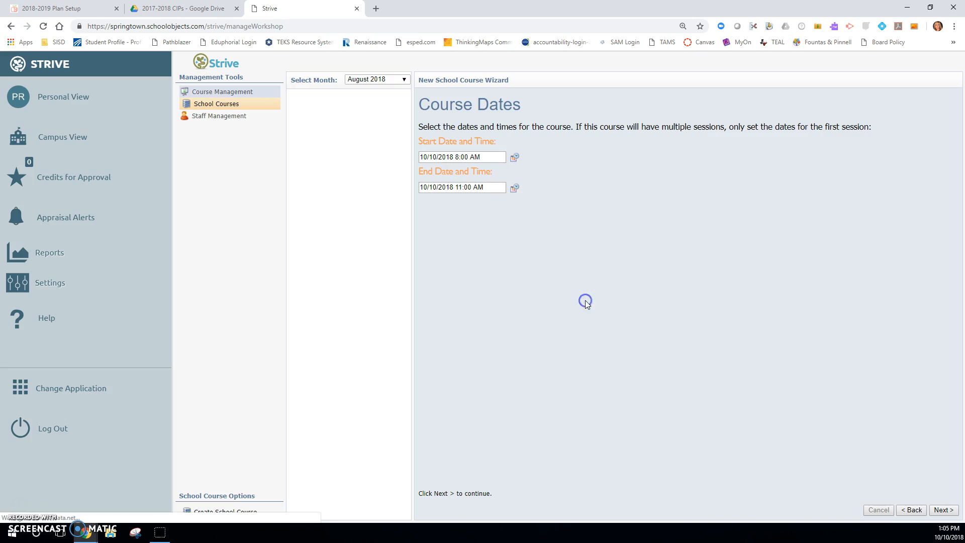
# Step: Set the course to start 10/11/2018 8:00 AM and end 10/11/2018 11:00 AM, and create it
pyautogui.click(513, 157)
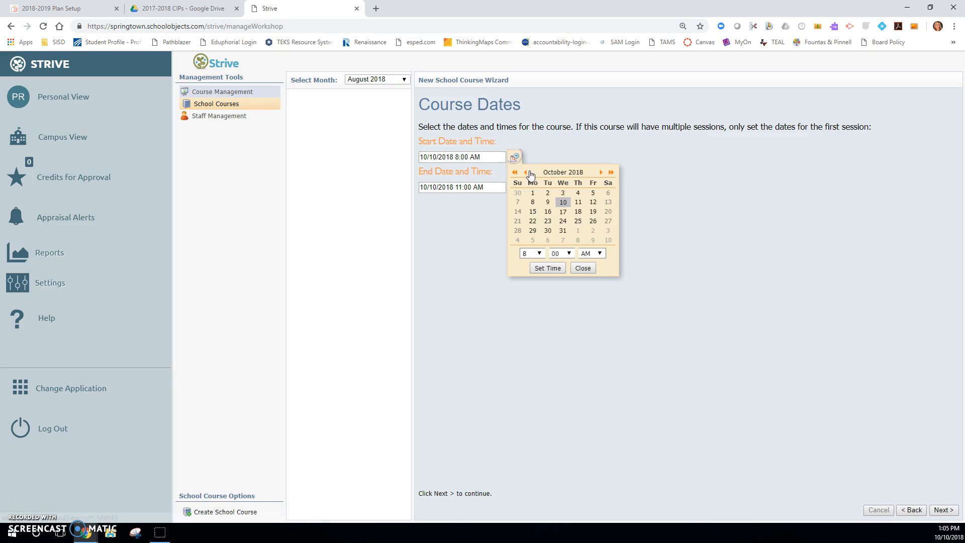
pyautogui.click(548, 268)
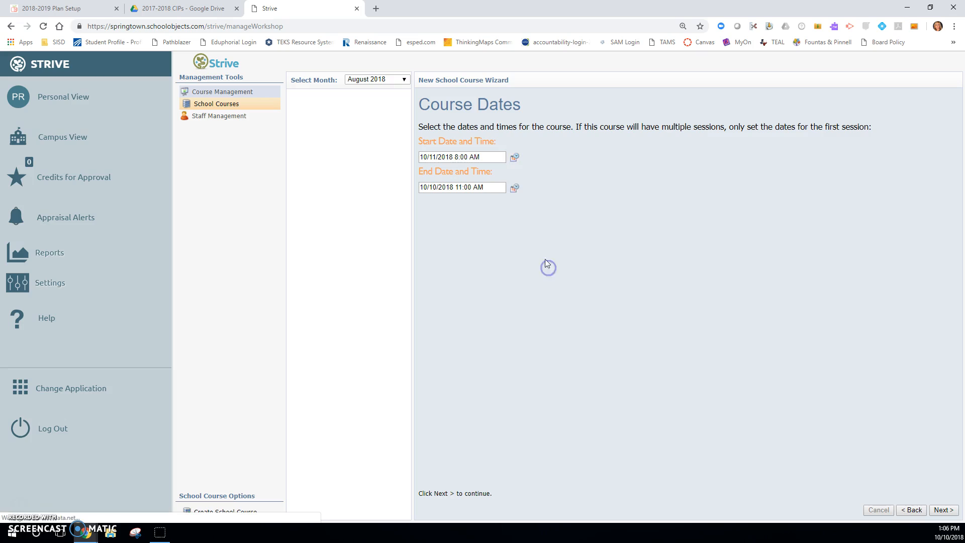
pyautogui.click(514, 188)
pyautogui.click(547, 298)
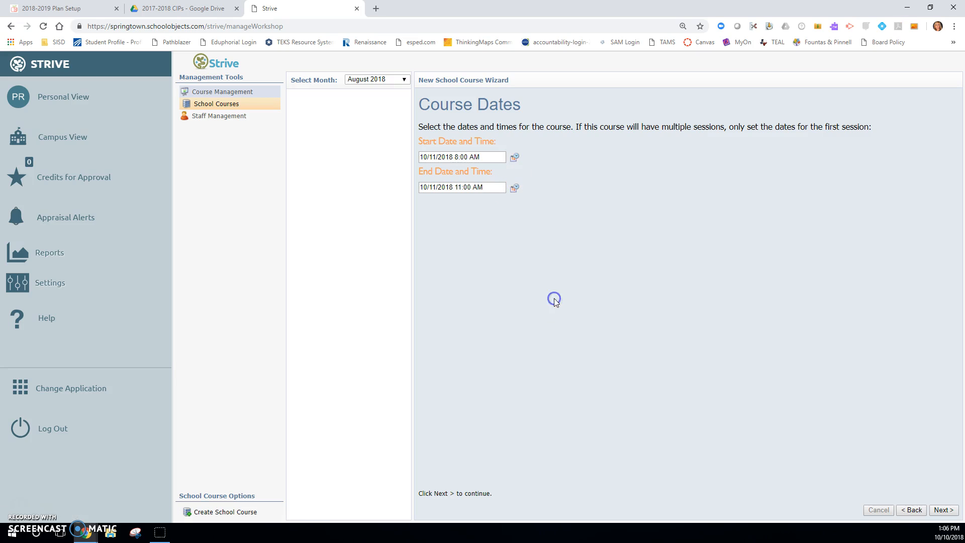
pyautogui.click(940, 510)
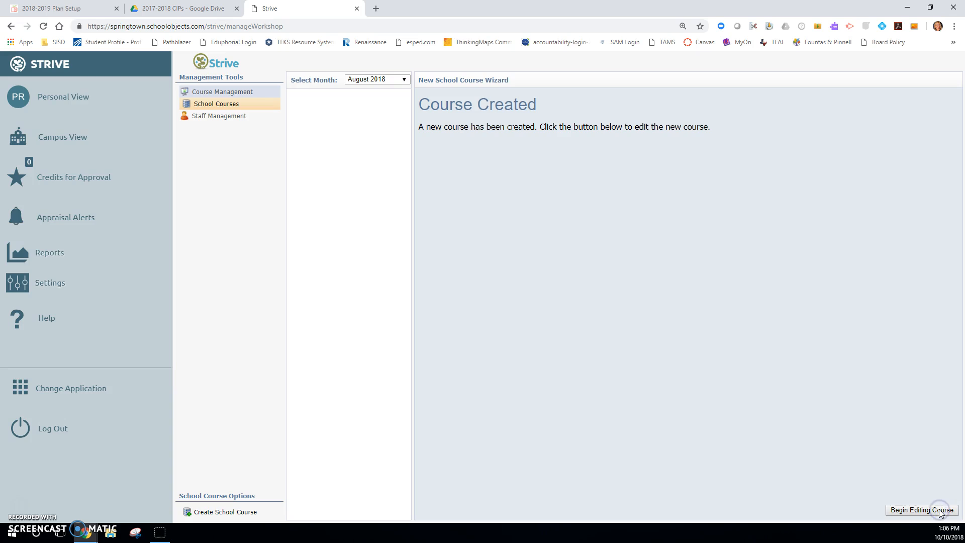
# Step: Open the new course for editing and highlight its direct enrollment URL in the overview
pyautogui.click(940, 510)
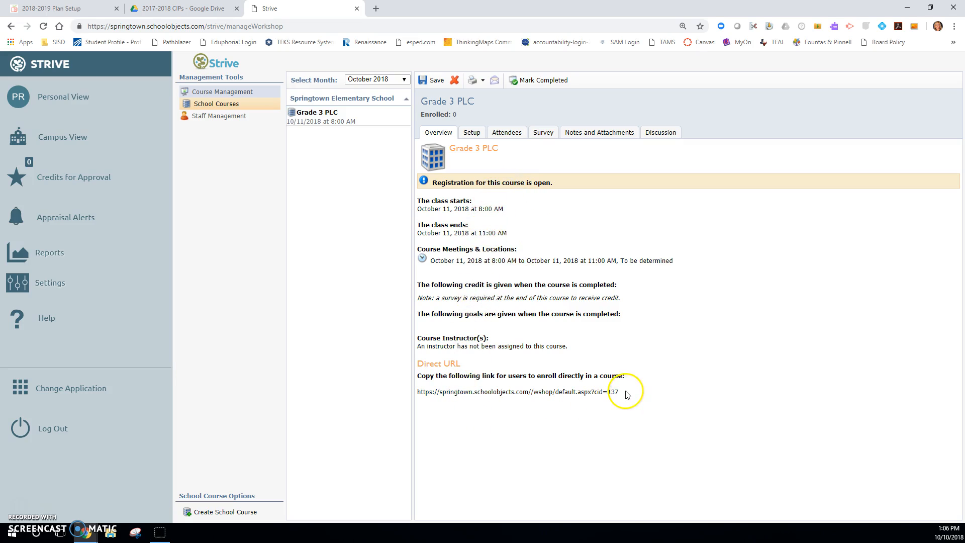
pyautogui.moveTo(619, 392); pyautogui.dragTo(415, 393)
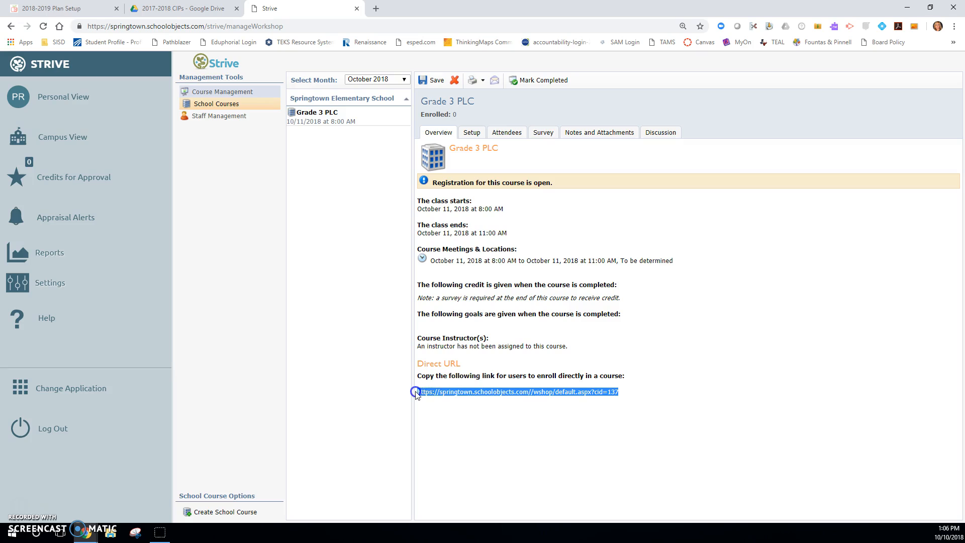
pyautogui.click(468, 421)
# Step: In the course setup, set the session's location to Springtown Elementary and save the session
pyautogui.click(475, 134)
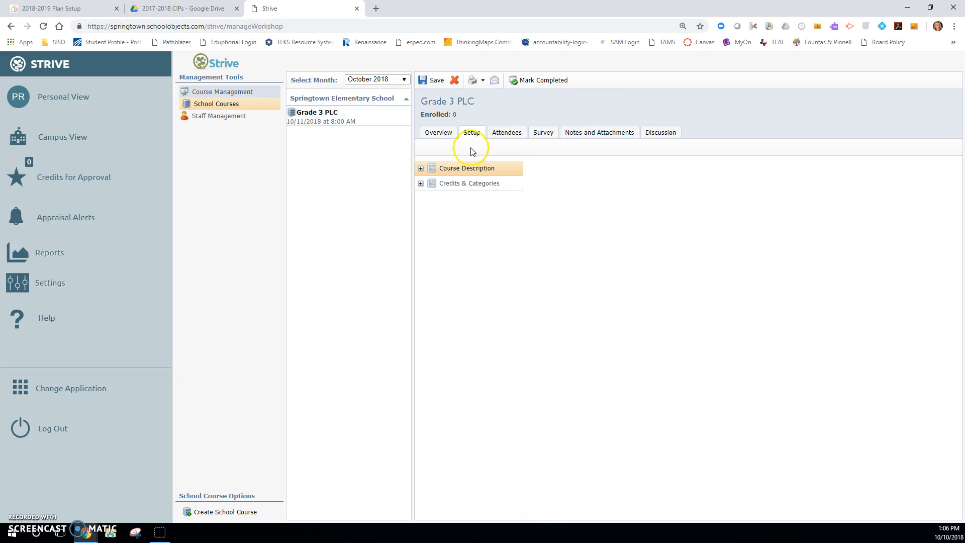
pyautogui.click(420, 168)
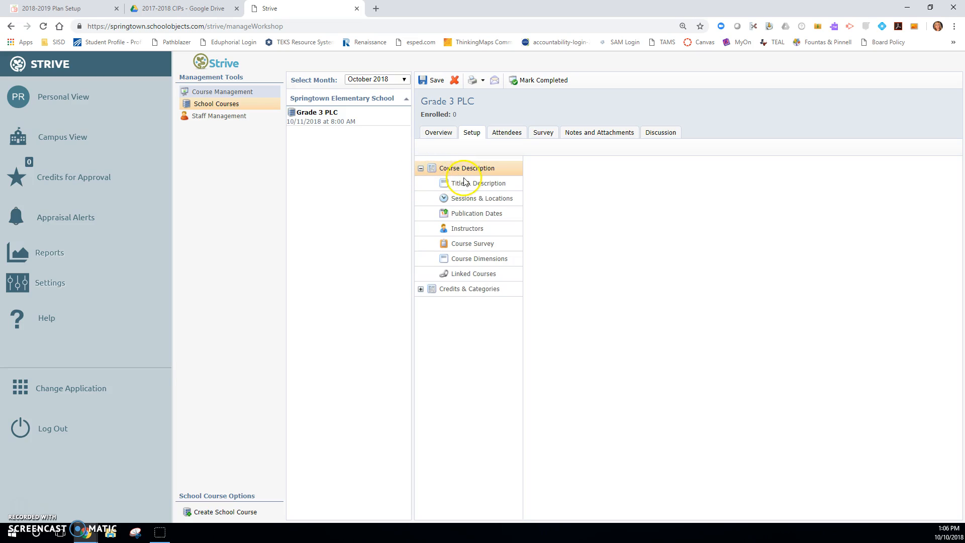
pyautogui.click(465, 184)
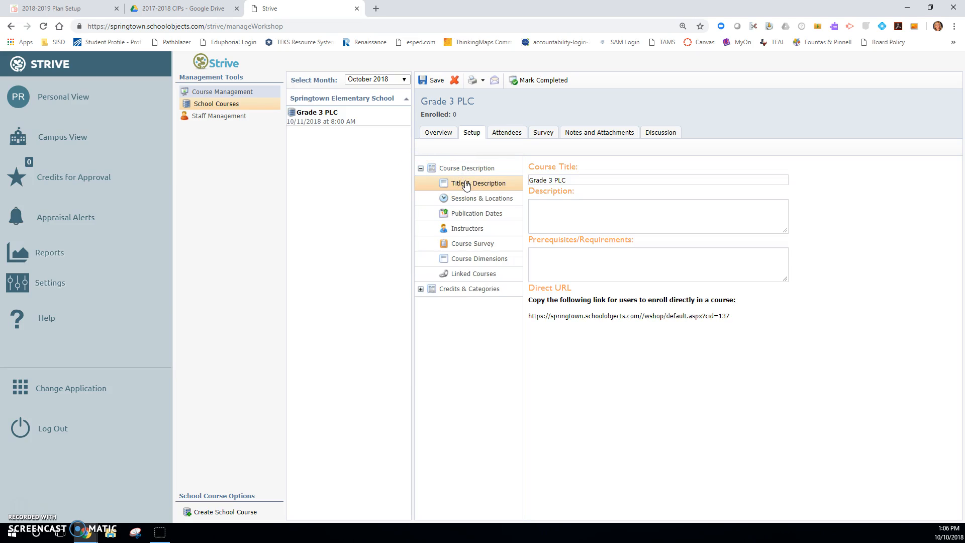
pyautogui.click(474, 200)
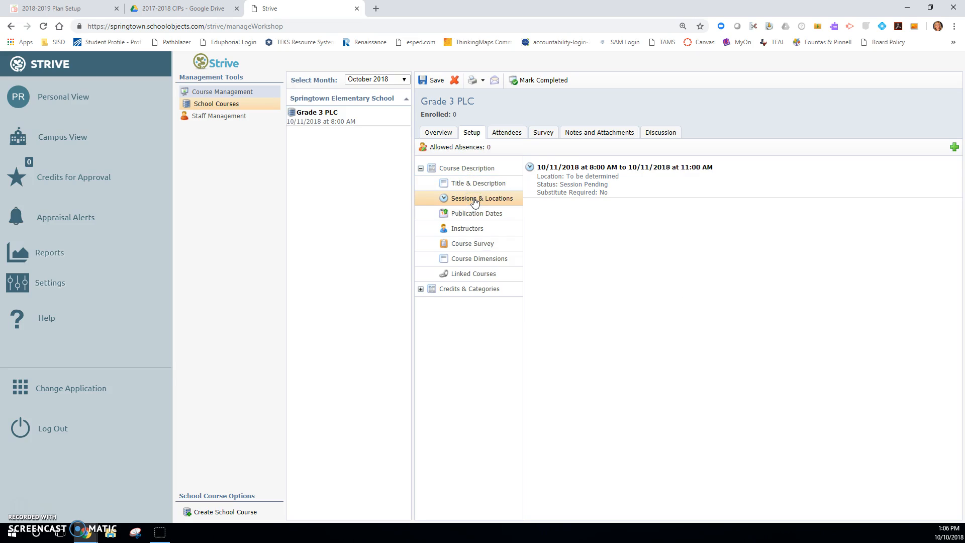
pyautogui.click(551, 187)
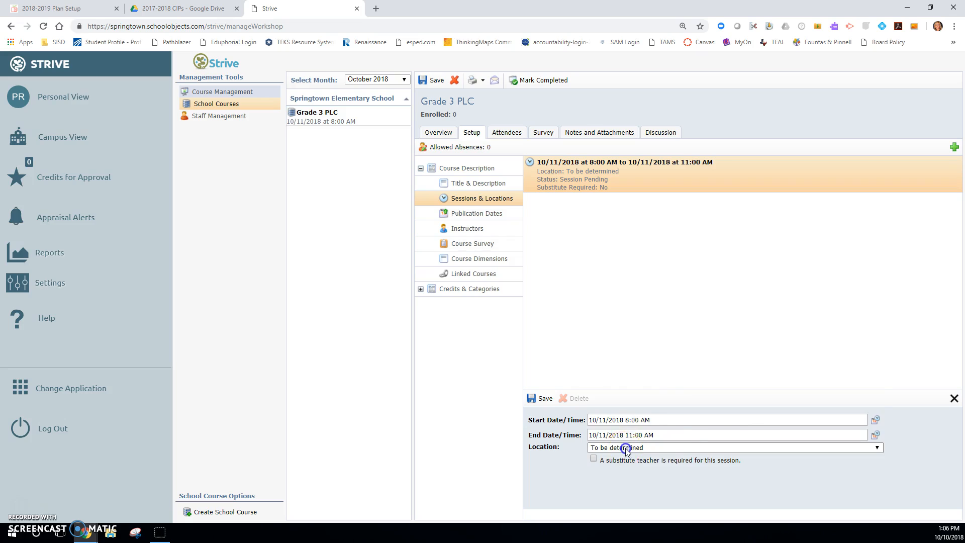
pyautogui.click(625, 447)
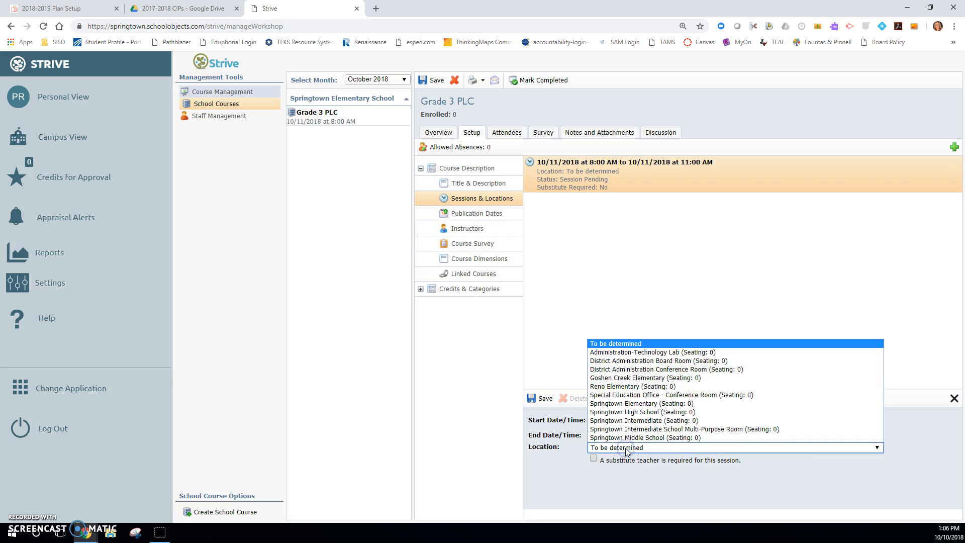
pyautogui.click(622, 405)
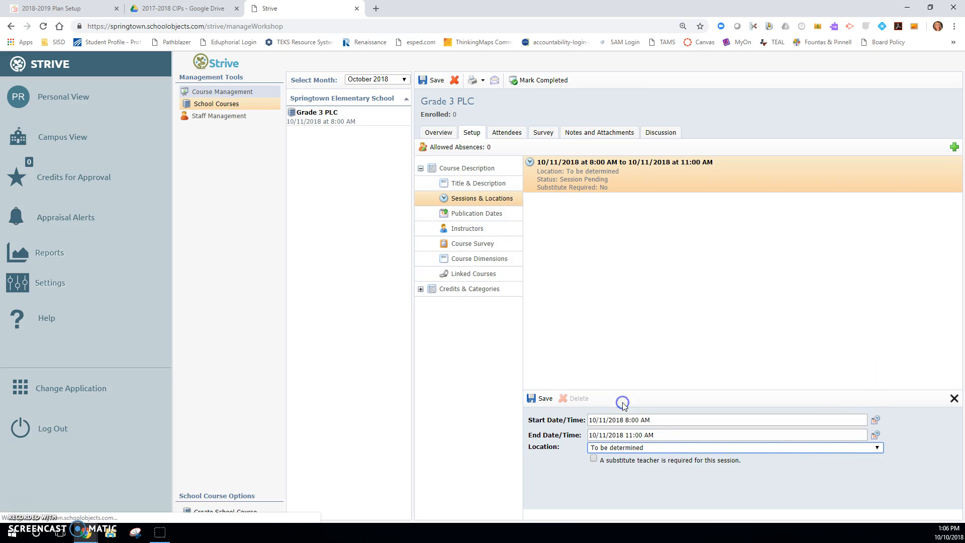
pyautogui.click(539, 399)
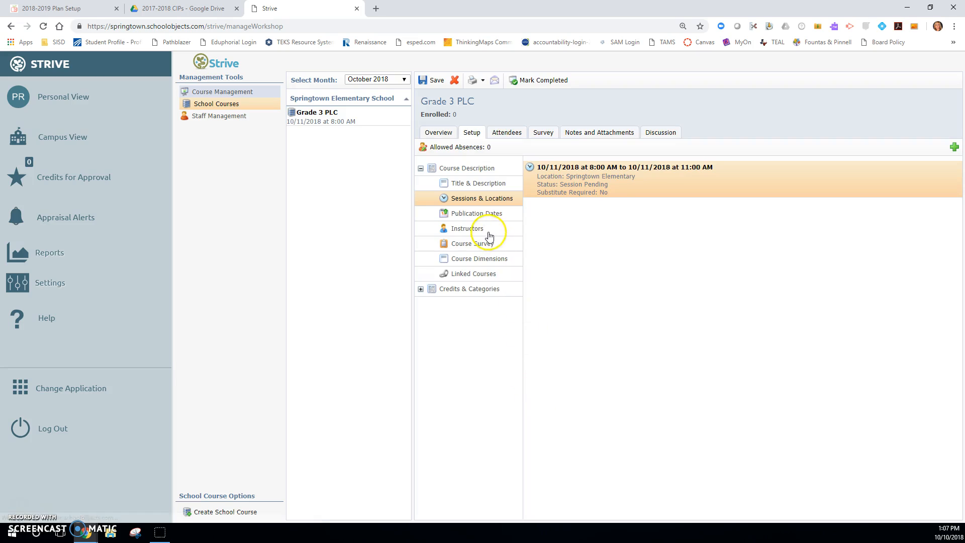
# Step: In the publication dates, enable staff members to register on 10/10/2018 8:00 AM
pyautogui.click(472, 213)
pyautogui.click(544, 196)
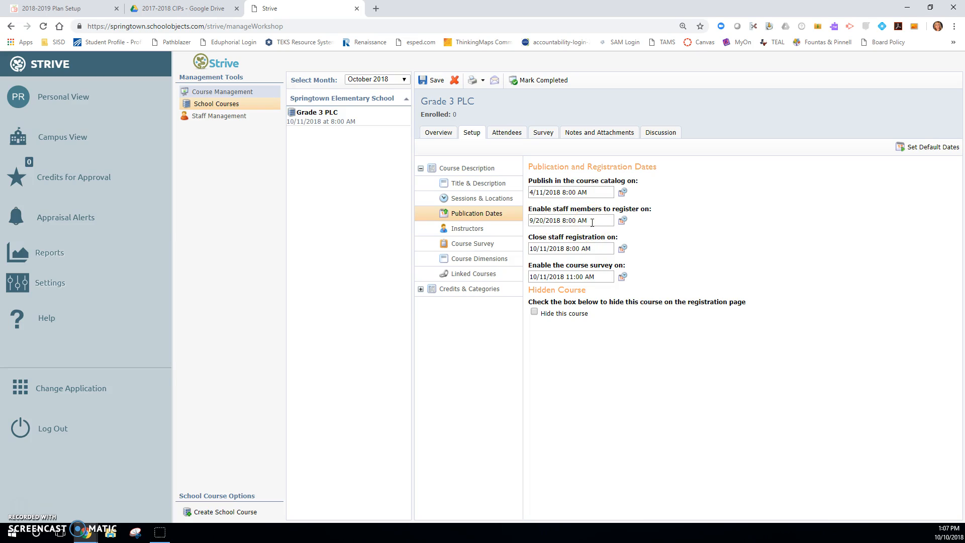
pyautogui.click(534, 221)
pyautogui.press('BackSpace')
pyautogui.write('10')
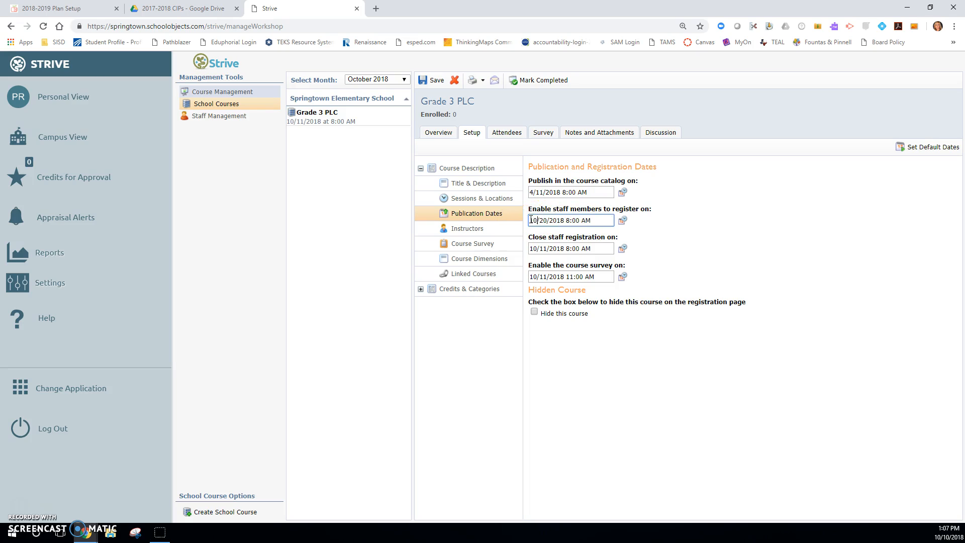
pyautogui.click(542, 221)
pyautogui.press('BackSpace')
pyautogui.write('1')
# Step: Set the staff registration closing date to 10/12/2018 8:00 AM
pyautogui.click(552, 248)
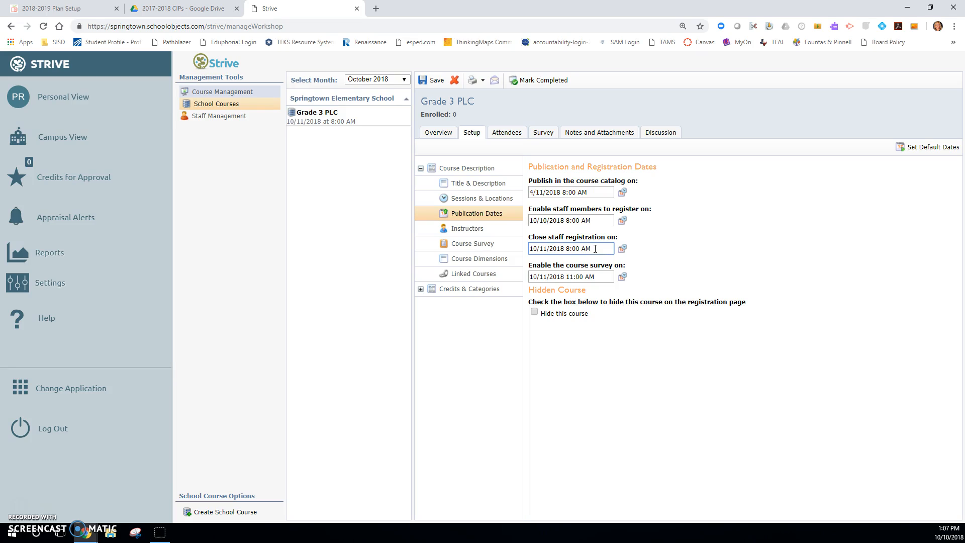
pyautogui.click(545, 248)
pyautogui.write('12')
pyautogui.click(603, 276)
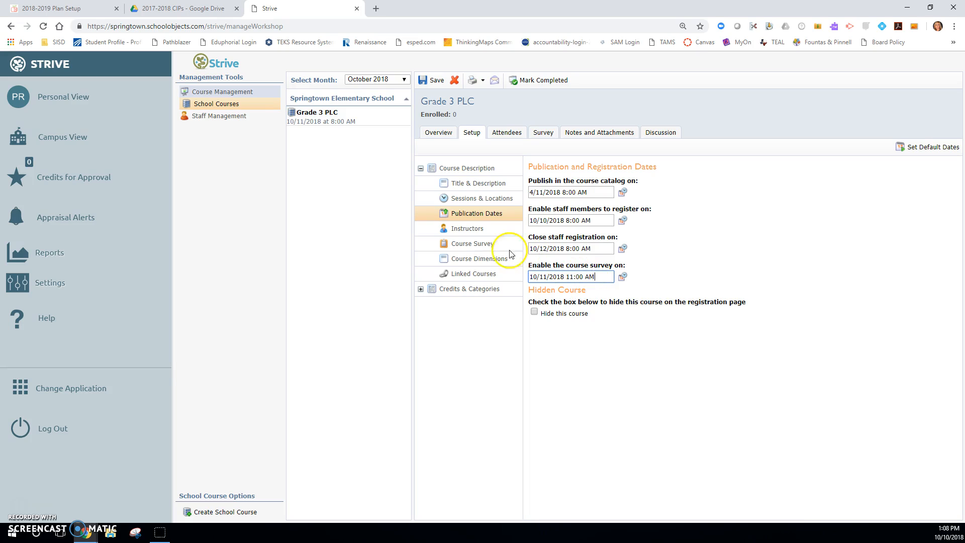
# Step: View the course instructor options, and turn off the survey requirement for receiving course credit
pyautogui.click(464, 229)
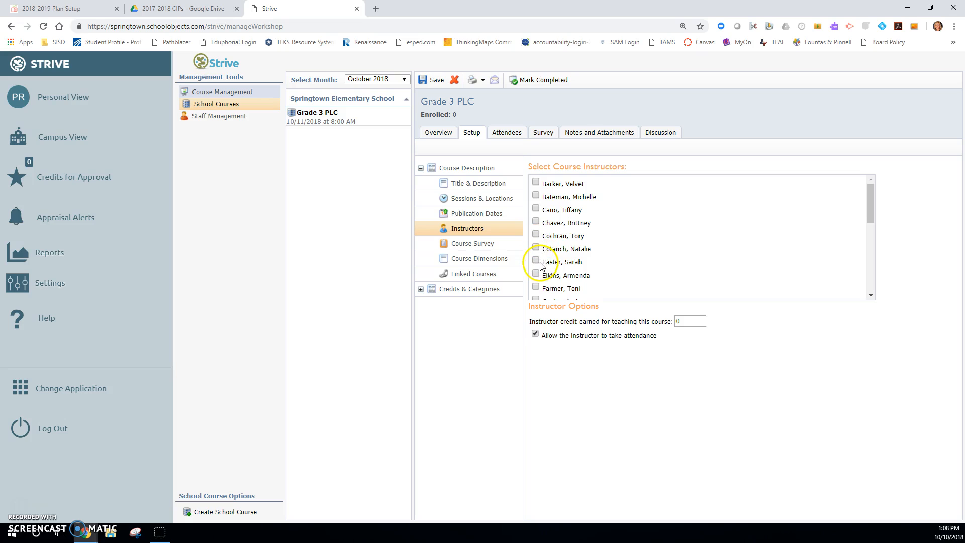
pyautogui.click(480, 245)
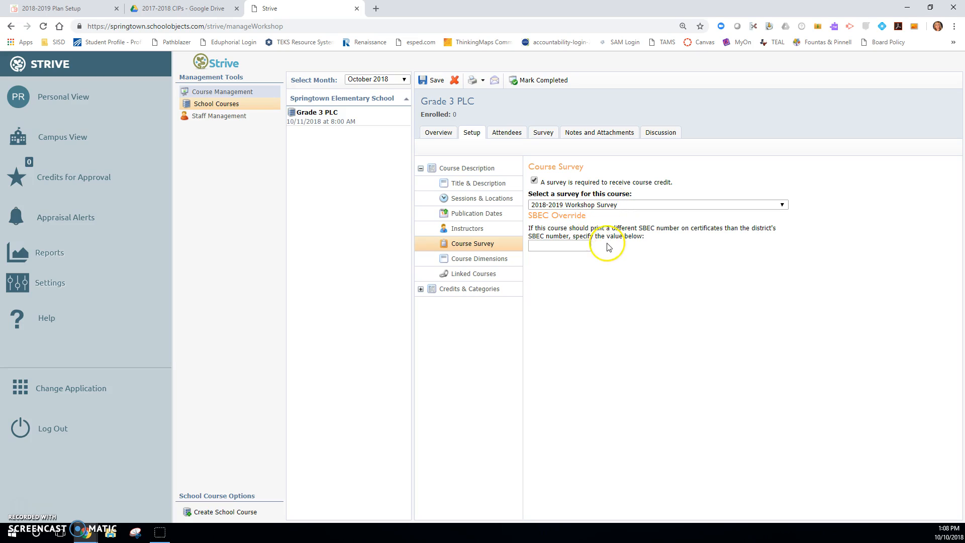
pyautogui.click(534, 180)
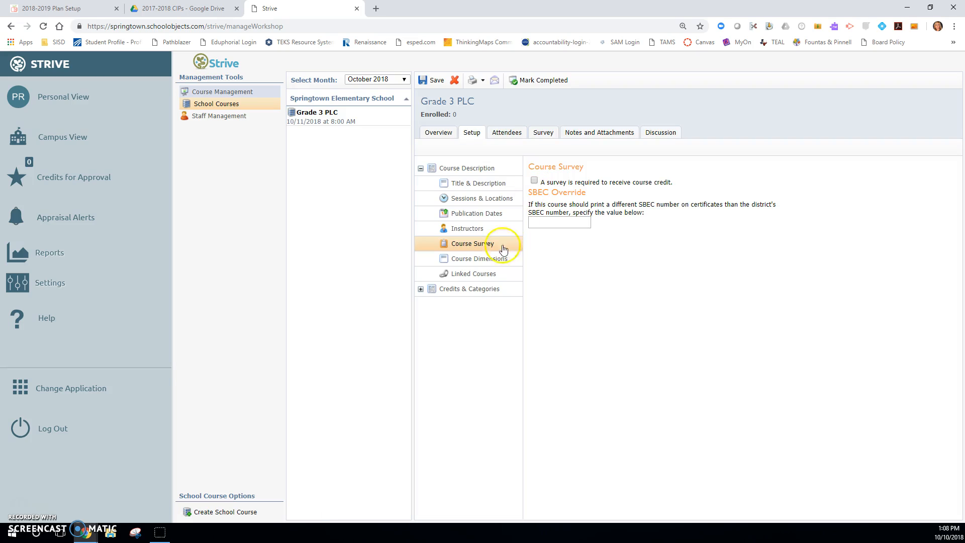
# Step: Assign the T-TESS dimensions Standards and Alignment and Data and Assessment to the course, and view the linked courses settings
pyautogui.click(490, 261)
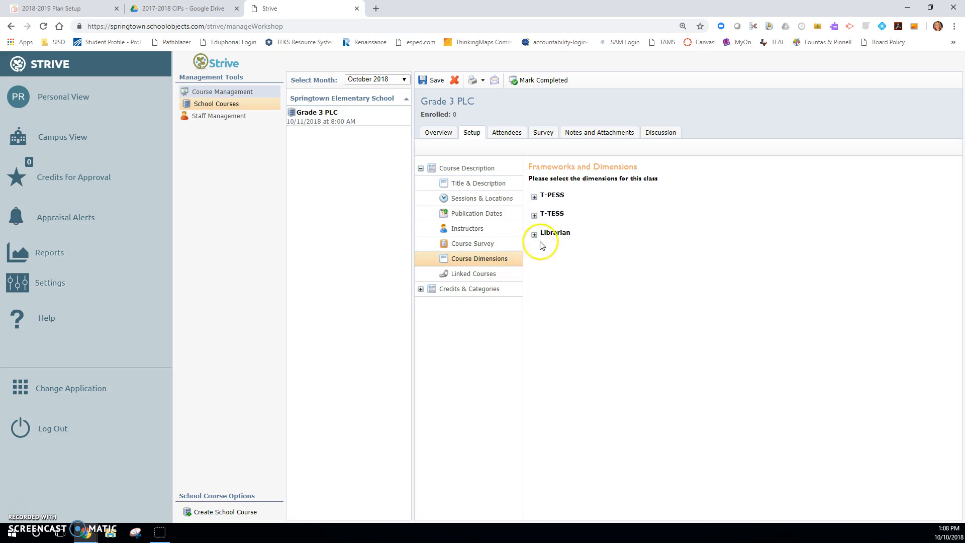
pyautogui.click(535, 216)
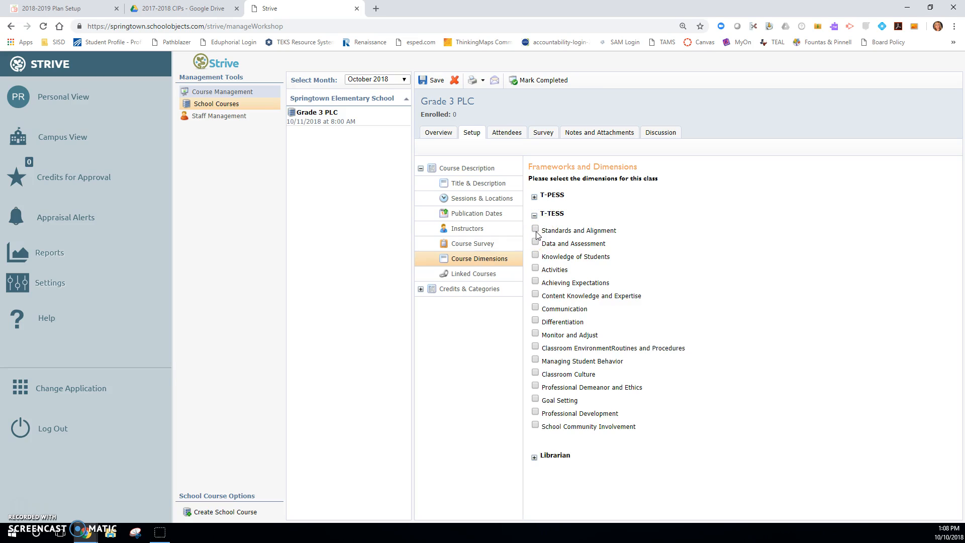
pyautogui.click(535, 230)
pyautogui.click(535, 242)
pyautogui.click(469, 275)
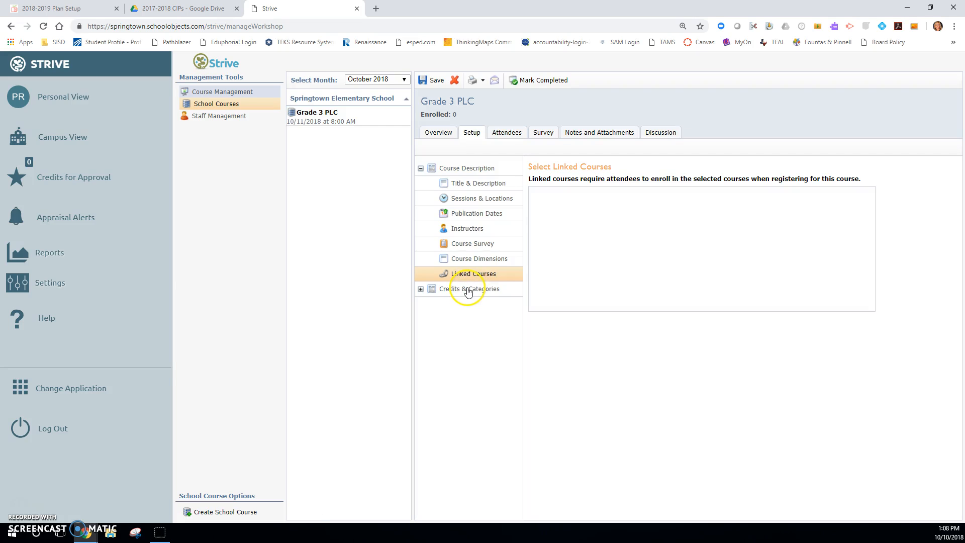
# Step: In the course credit values, set the Meetings credit to 3
pyautogui.click(467, 290)
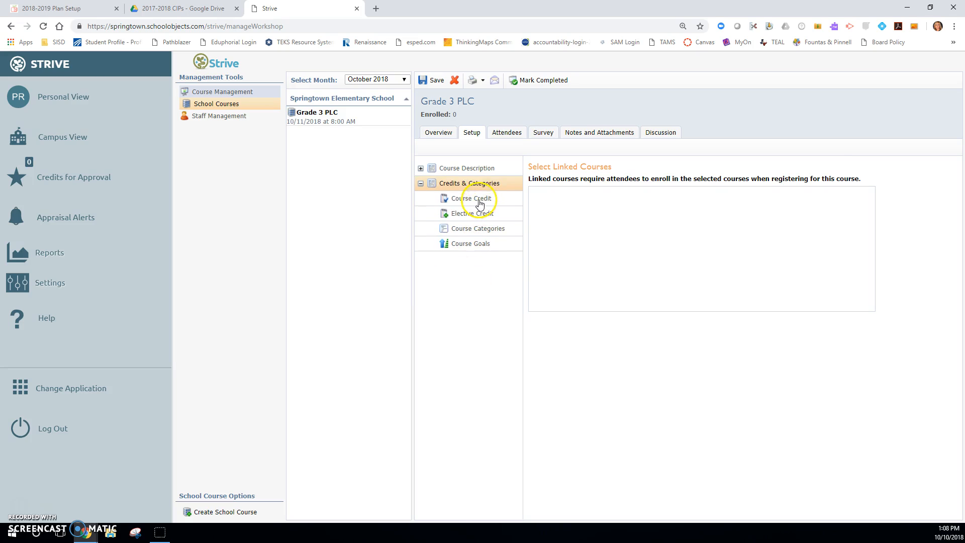
pyautogui.click(480, 202)
pyautogui.click(481, 196)
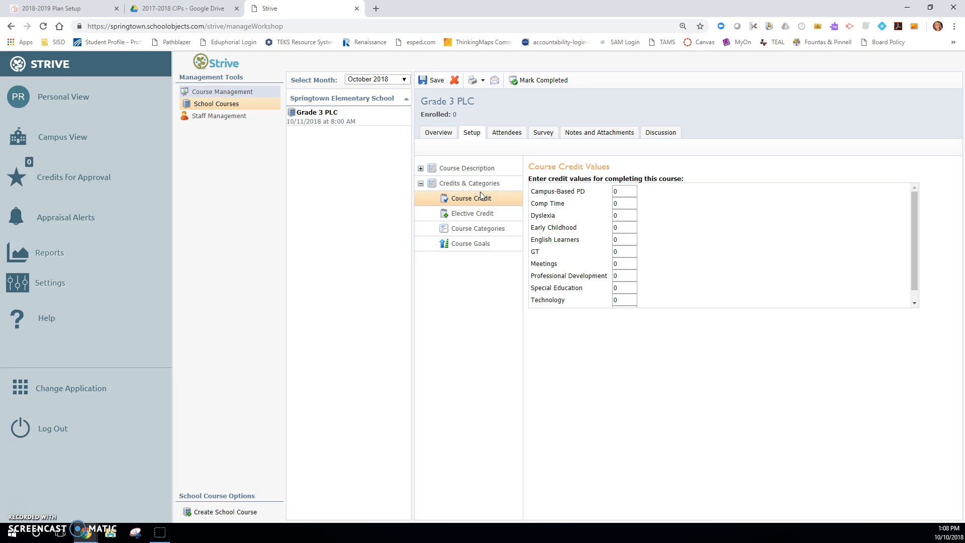
pyautogui.click(618, 192)
pyautogui.doubleClick(623, 192)
pyautogui.click(618, 203)
pyautogui.doubleClick(620, 263)
pyautogui.write('3')
pyautogui.scroll(-1, 631, 291)
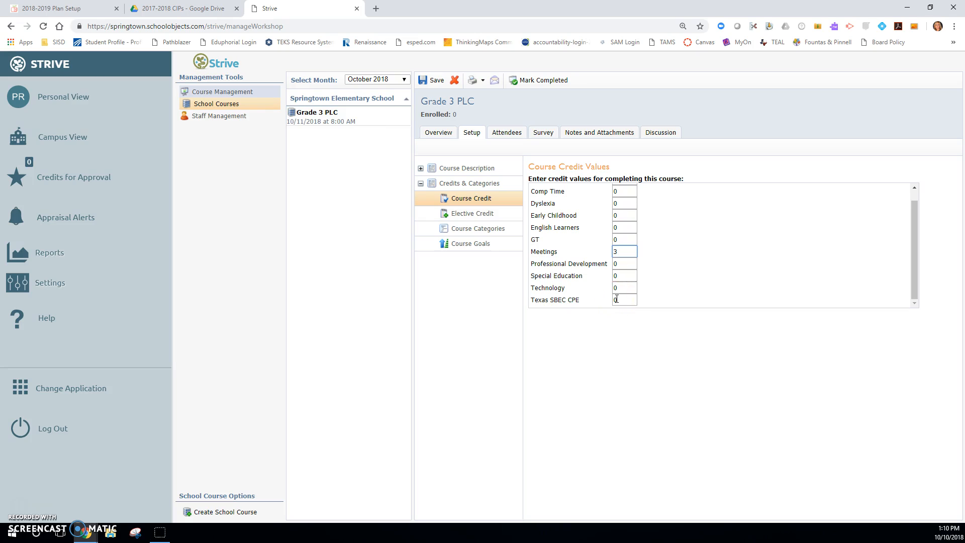
# Step: Examine the Professional Development credit field and the categories available for browsing the course
pyautogui.click(620, 264)
pyautogui.moveTo(620, 264); pyautogui.dragTo(610, 264)
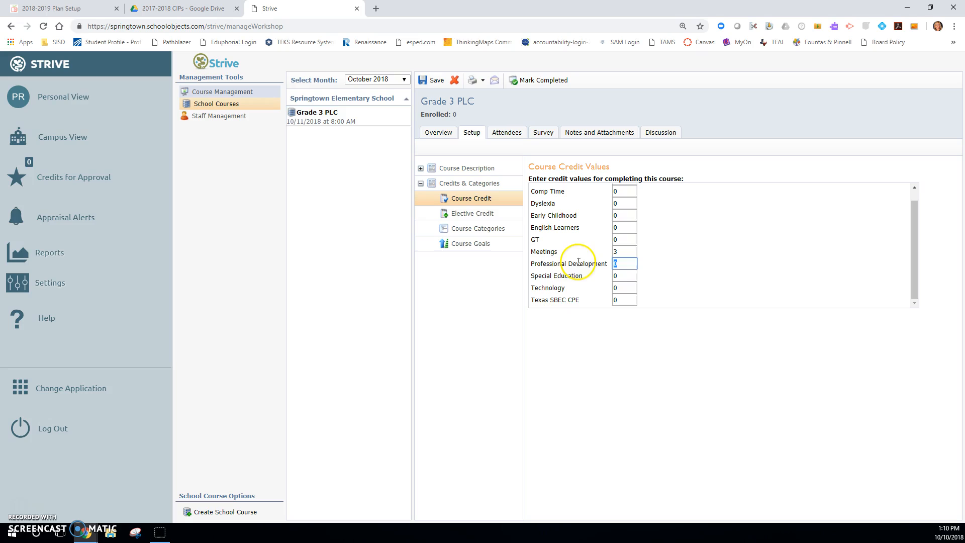
pyautogui.click(623, 262)
pyautogui.click(475, 231)
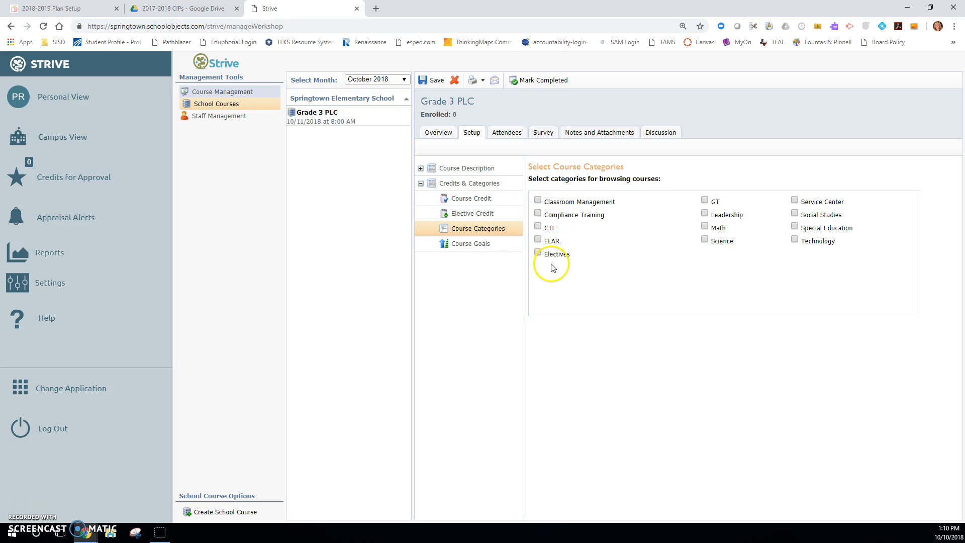
# Step: Search the staff by surname, enroll the matching staff member as an attendee, and save the course
pyautogui.click(496, 134)
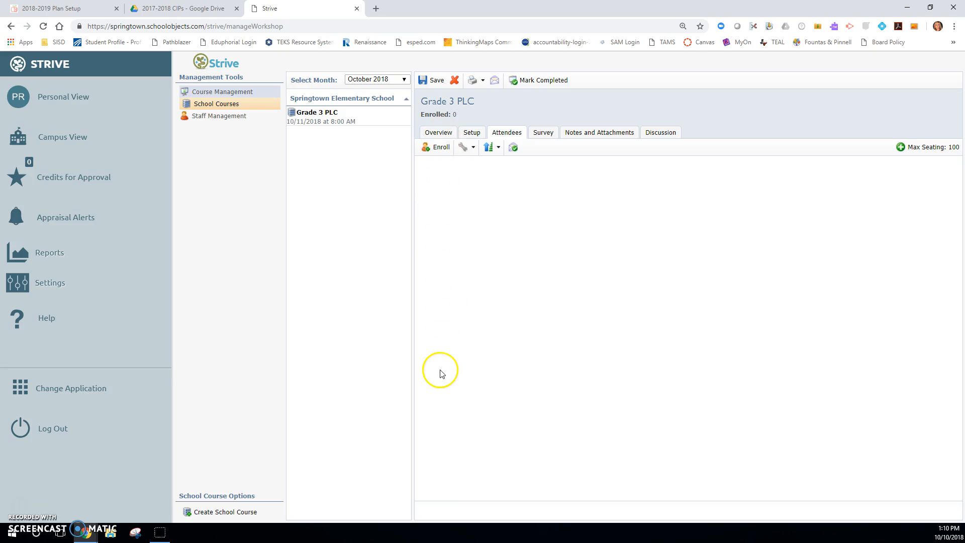
pyautogui.click(431, 148)
pyautogui.click(448, 177)
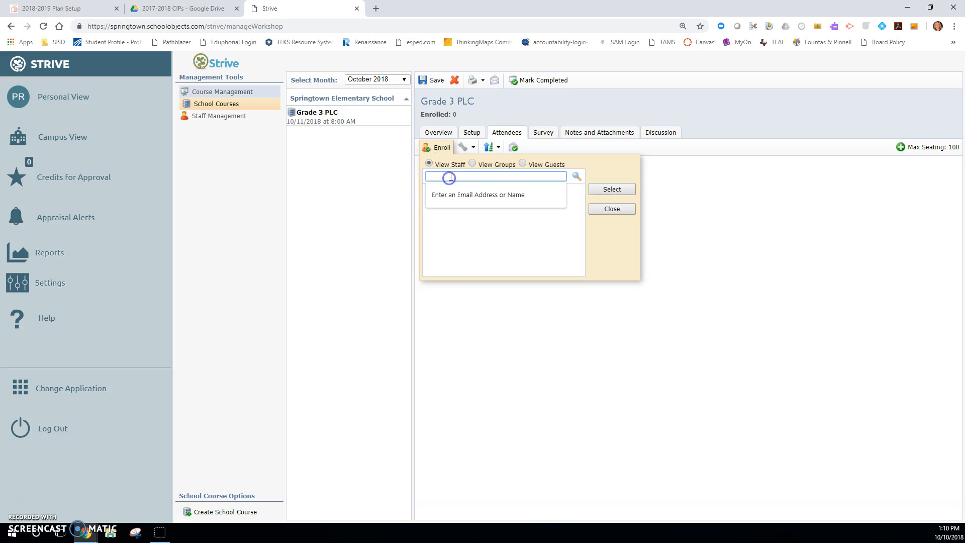
pyautogui.write('canp')
pyautogui.press('BackSpace')
pyautogui.write('o')
pyautogui.click(575, 177)
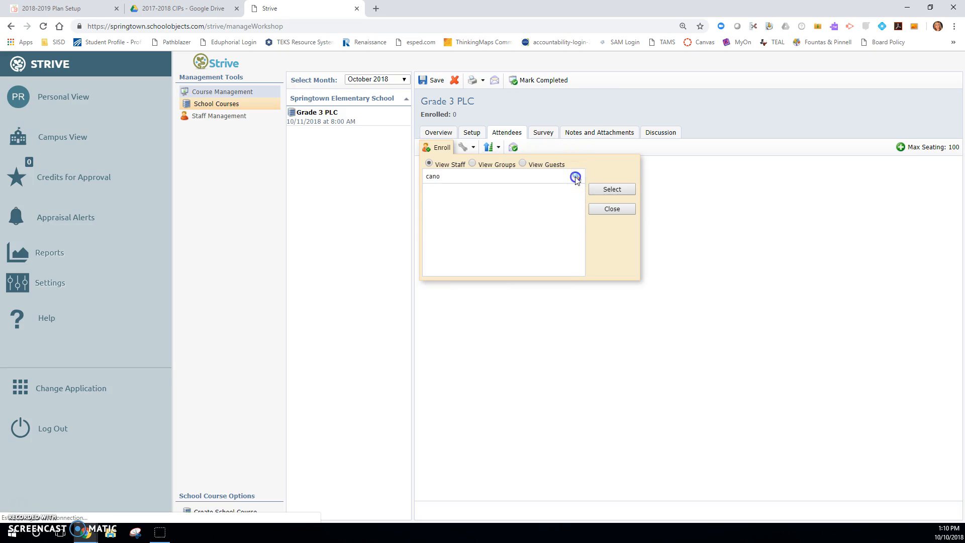
pyautogui.click(473, 196)
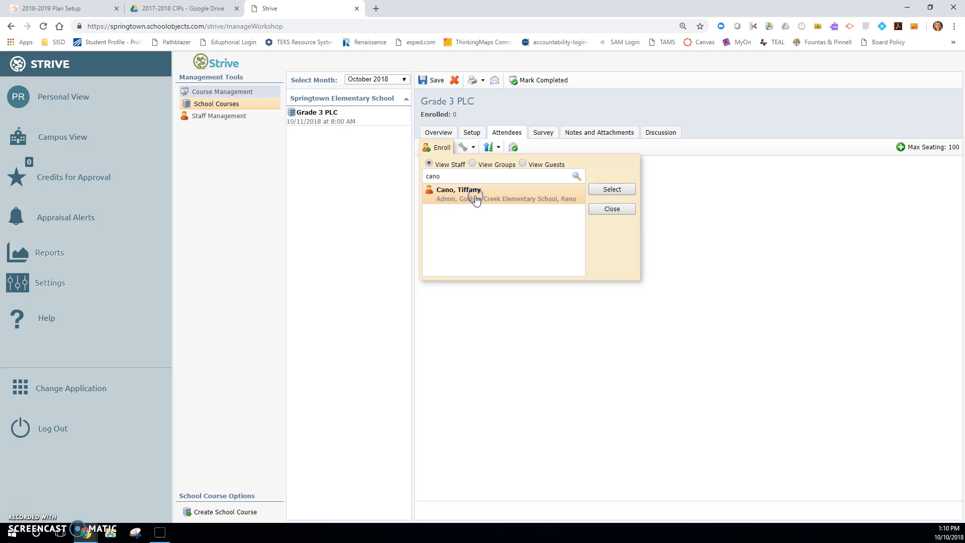
pyautogui.click(597, 190)
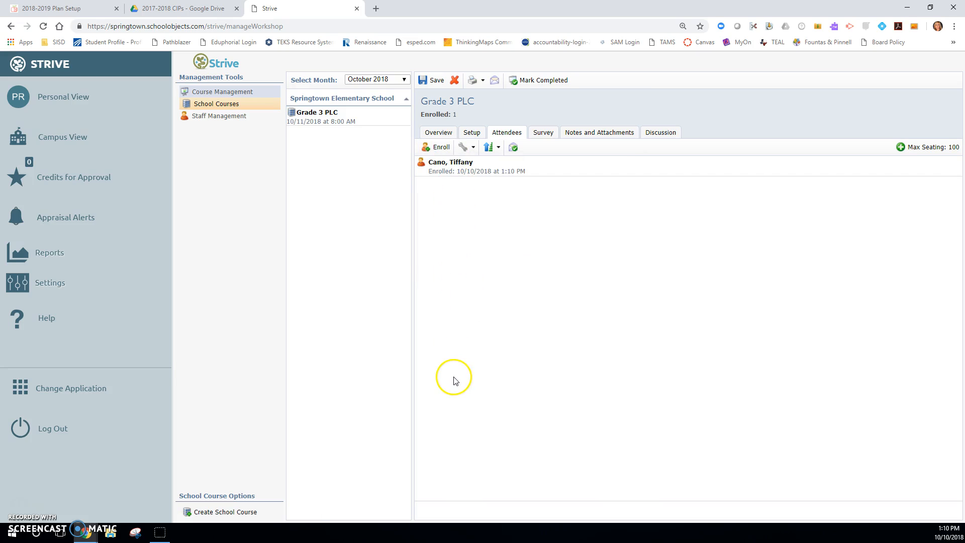
pyautogui.click(435, 82)
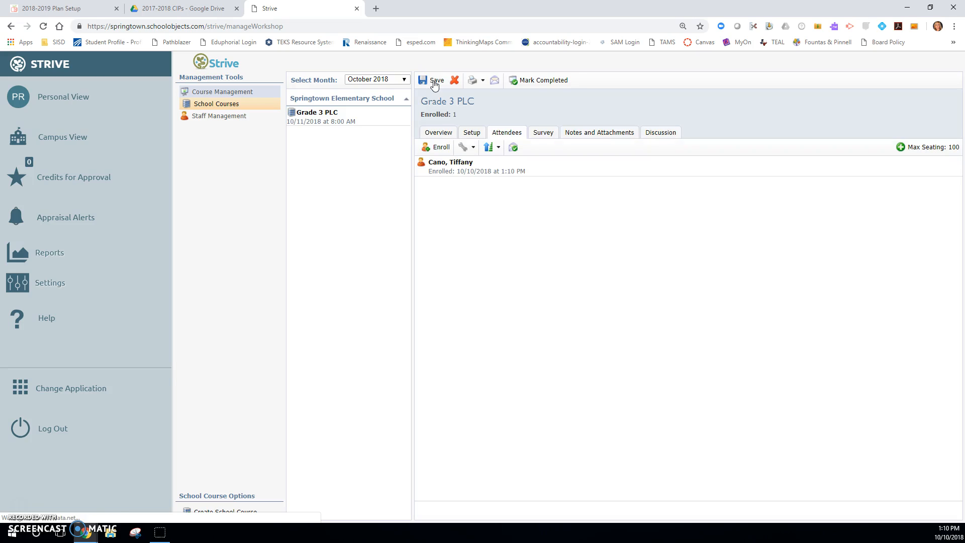
# Step: Review the course's survey and its notes and attachments, and save the course
pyautogui.click(542, 133)
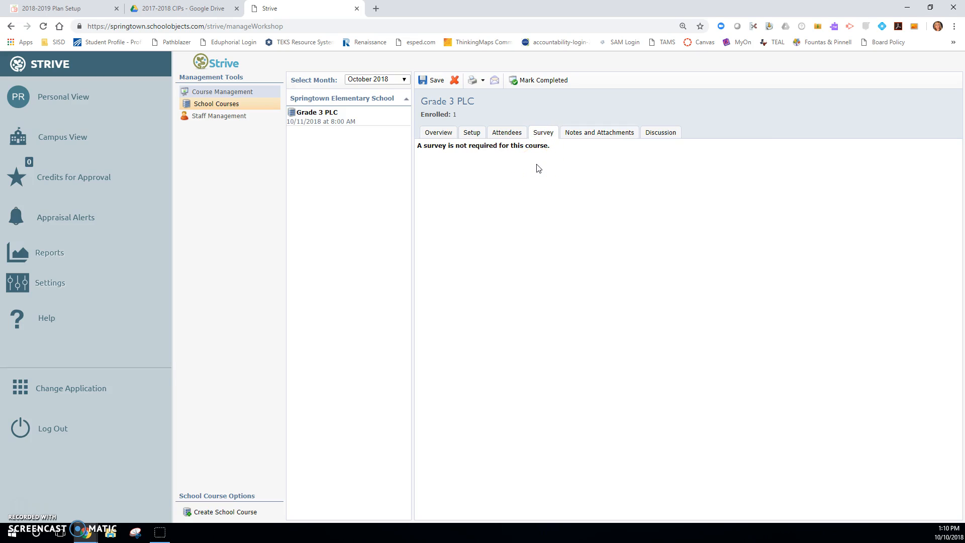
pyautogui.click(584, 133)
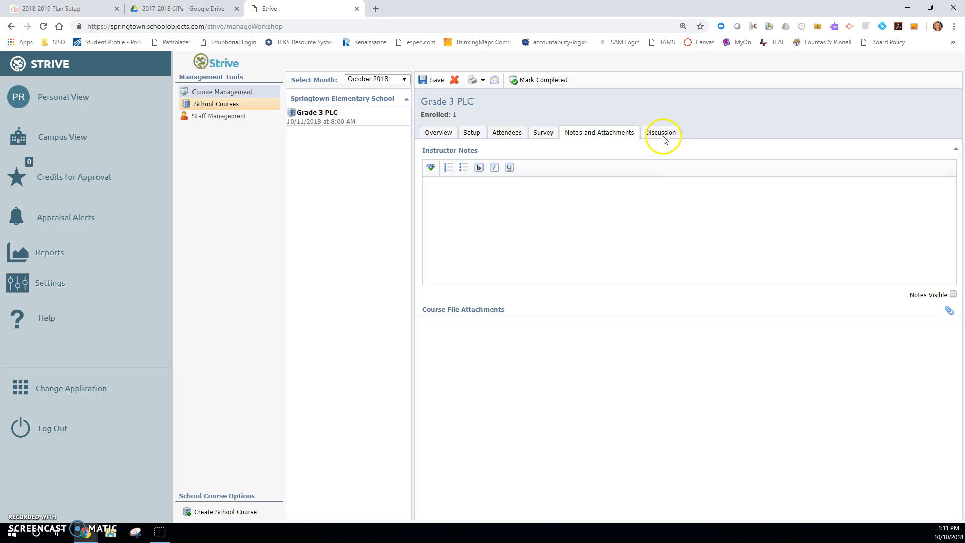
pyautogui.click(423, 81)
# Step: Generate a sign-in sheet with 8 blank signature lines for the course, and check the downloaded PDF before closing it
pyautogui.click(502, 134)
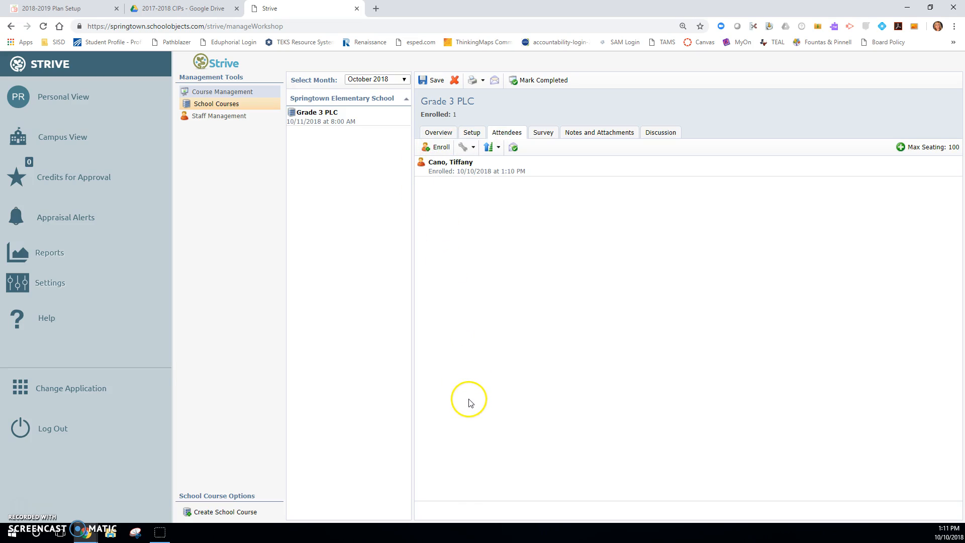
pyautogui.click(483, 84)
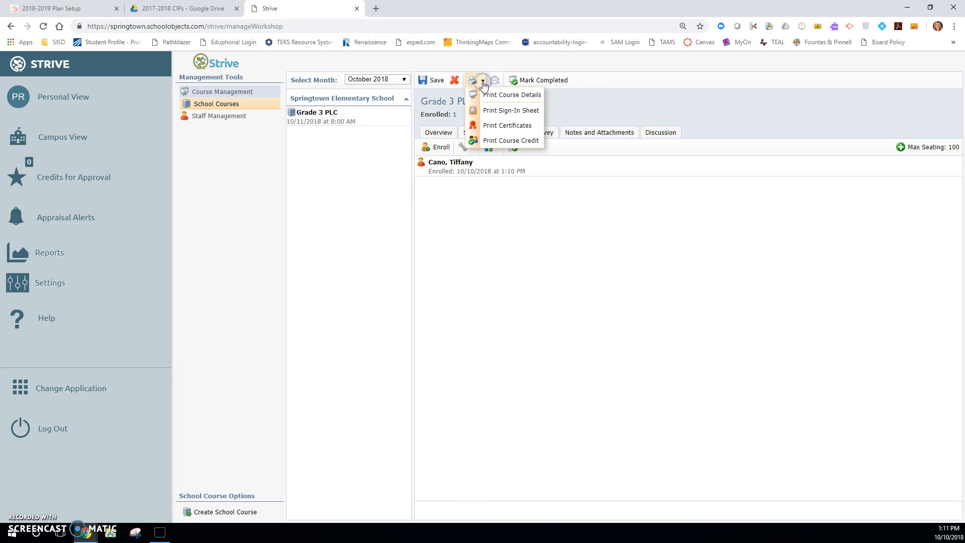
pyautogui.click(495, 112)
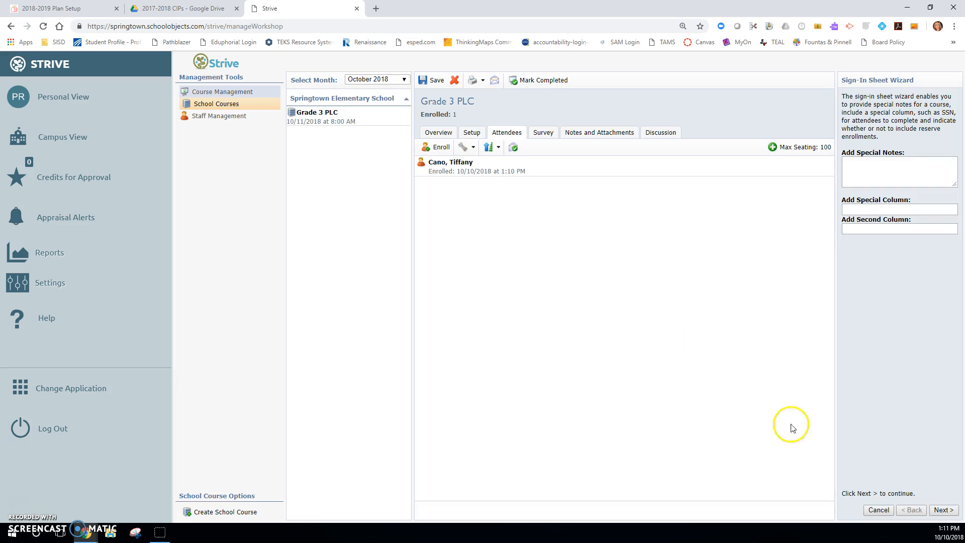
pyautogui.click(943, 510)
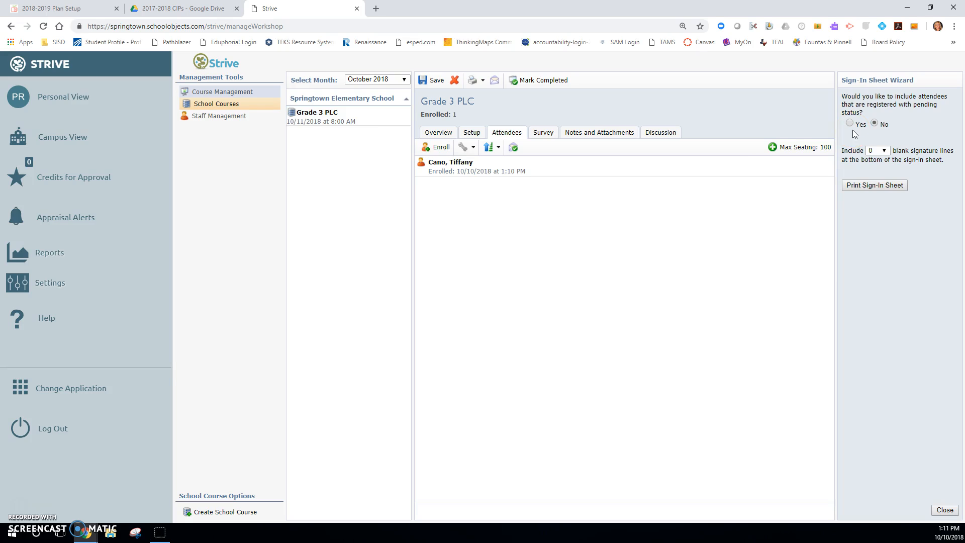
pyautogui.click(883, 151)
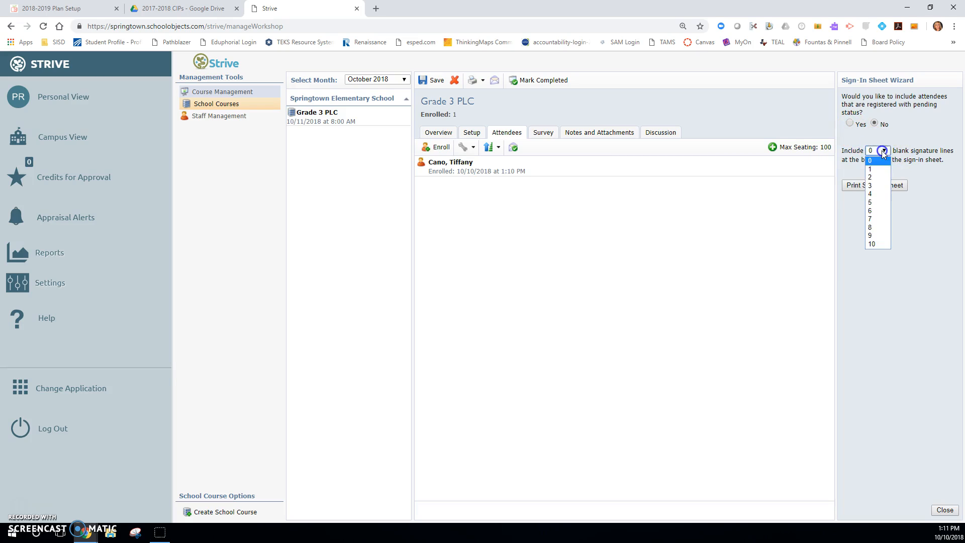
pyautogui.click(876, 227)
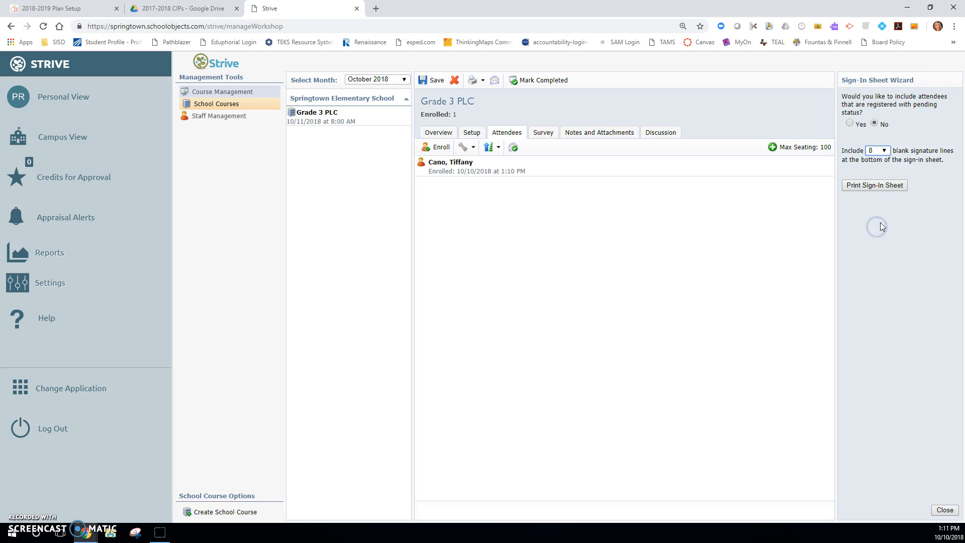
pyautogui.click(874, 186)
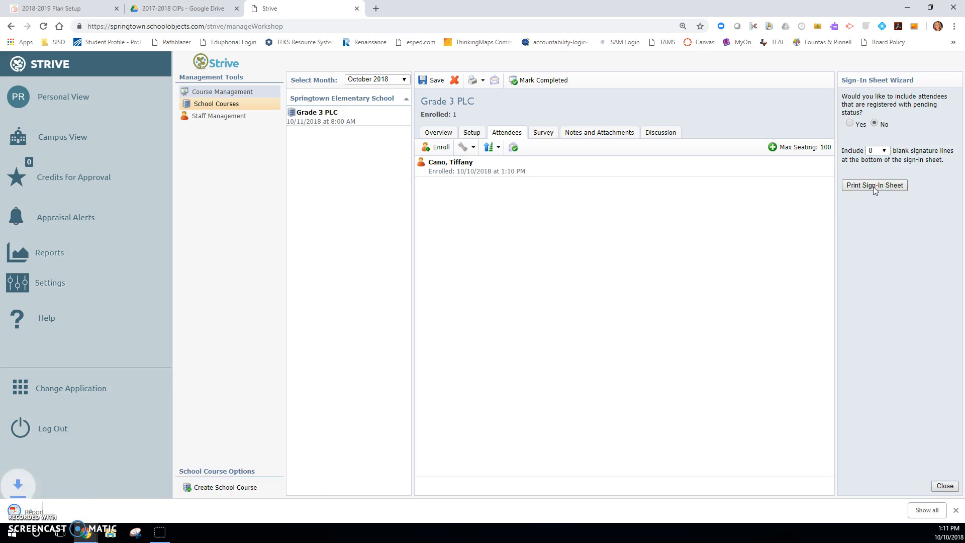
pyautogui.click(32, 512)
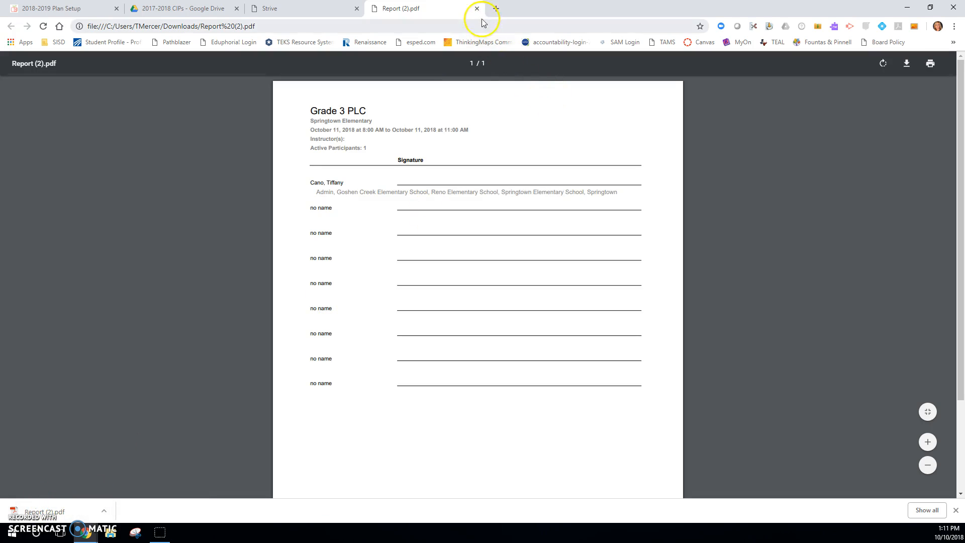
pyautogui.click(478, 9)
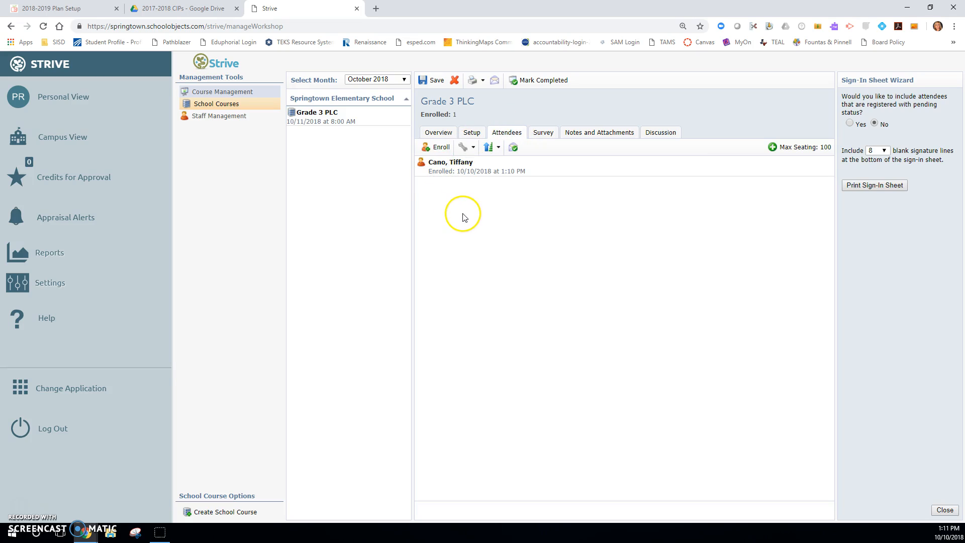
# Step: Enroll a second staff member in the course by searching for the surname
pyautogui.click(442, 152)
pyautogui.click(455, 176)
pyautogui.write('bateman')
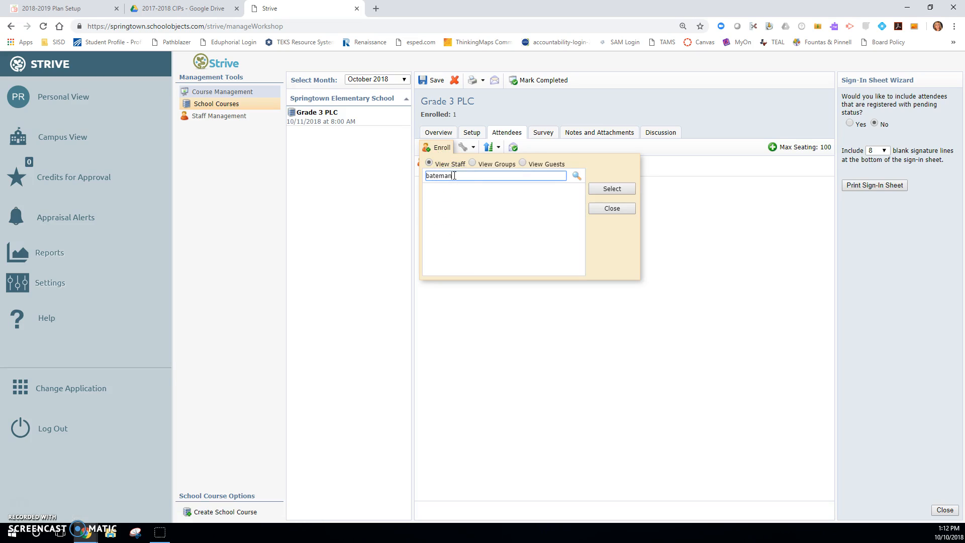
pyautogui.click(576, 175)
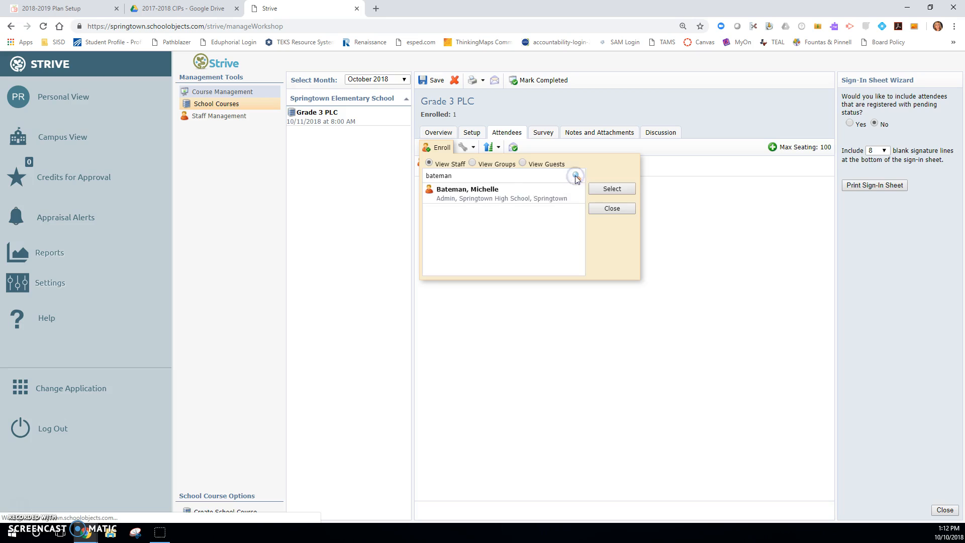
pyautogui.click(529, 195)
pyautogui.click(611, 189)
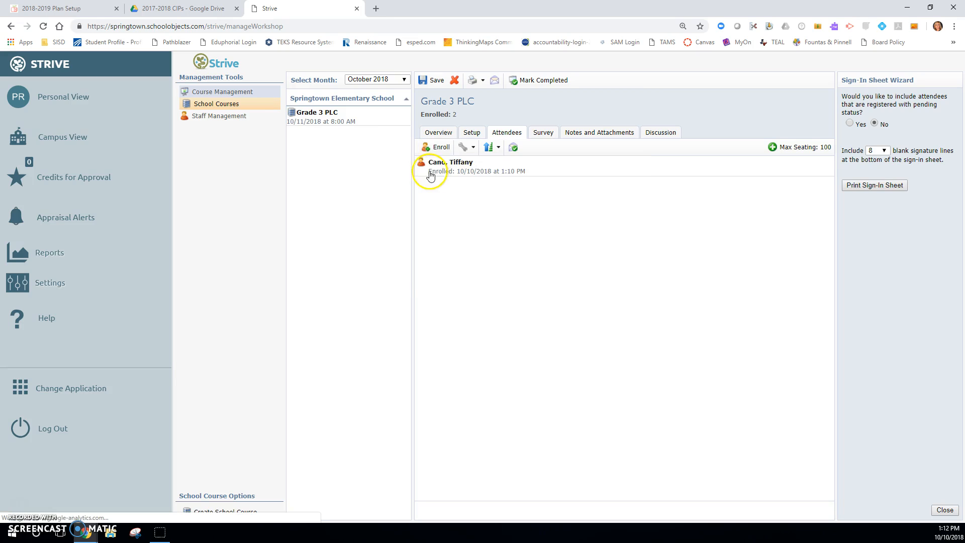
# Step: Find a third staff member by surname and add them to the course attendees
pyautogui.click(438, 147)
pyautogui.click(451, 177)
pyautogui.write('farmer')
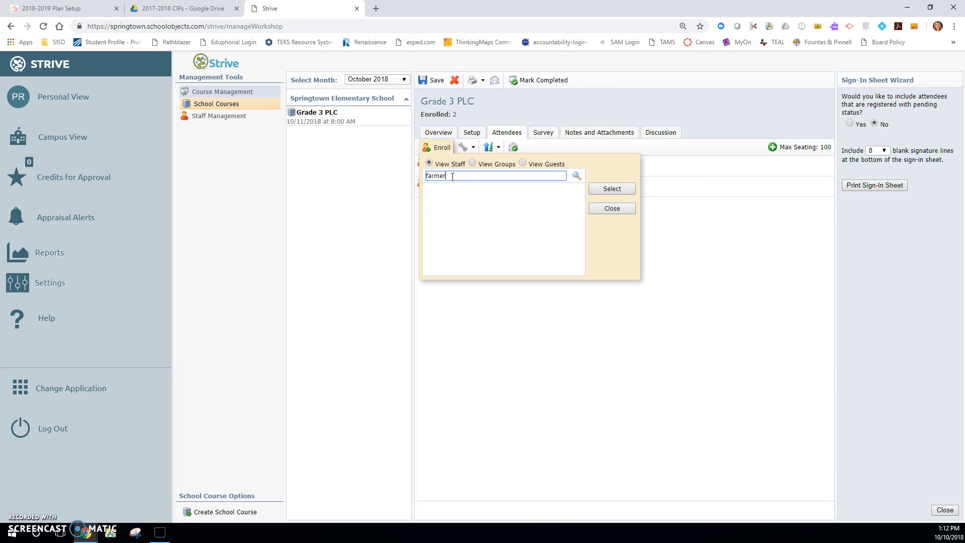
pyautogui.click(576, 176)
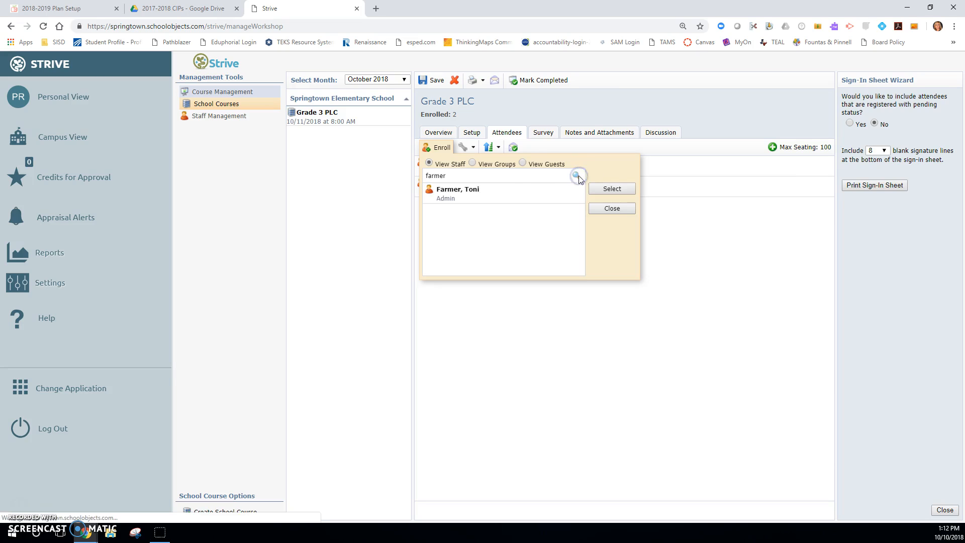
pyautogui.click(535, 199)
pyautogui.click(606, 190)
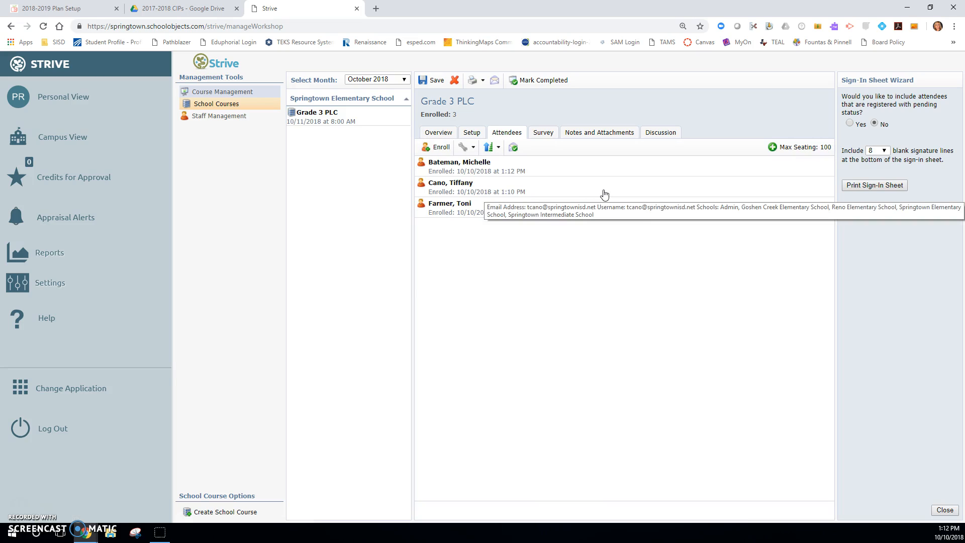
# Step: Unenroll the attendee who was enrolled first, at 1:10 PM, from the course
pyautogui.click(493, 190)
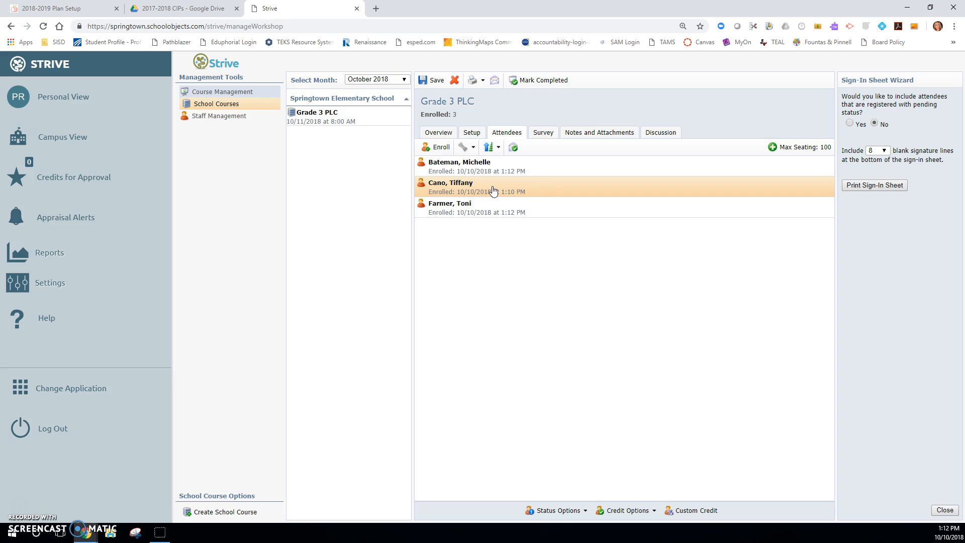
pyautogui.click(583, 511)
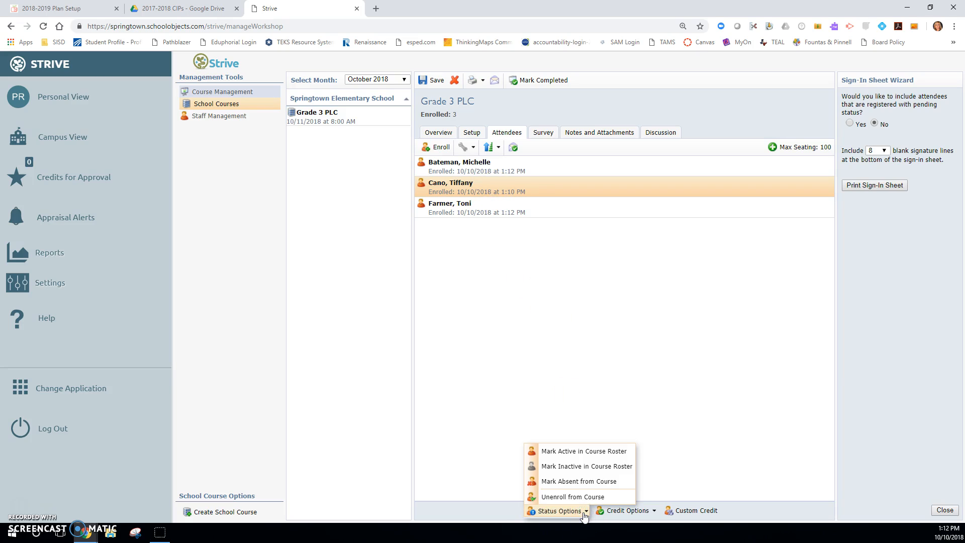
pyautogui.click(583, 497)
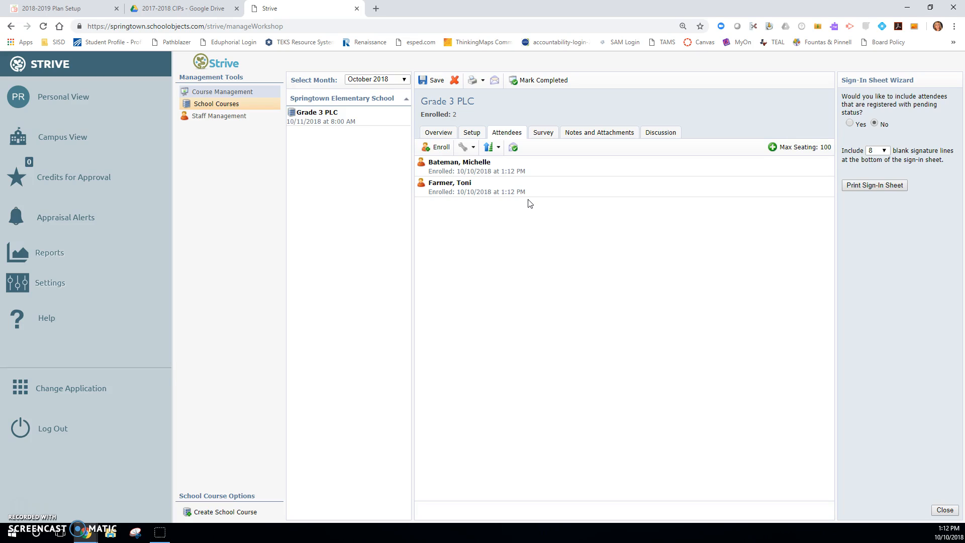
# Step: Generate the course credit report for Grade 3 PLC, and check the downloaded PDF before closing it
pyautogui.click(482, 81)
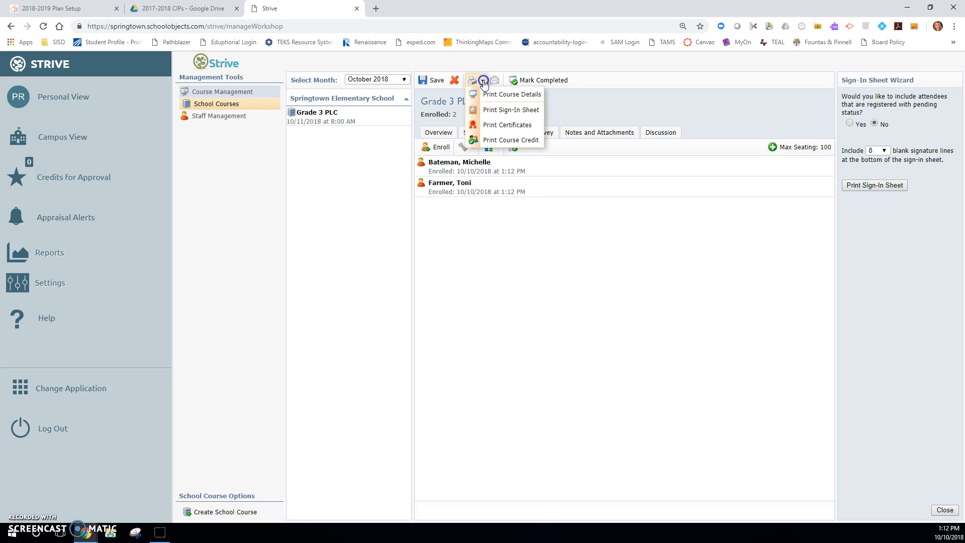
pyautogui.click(501, 142)
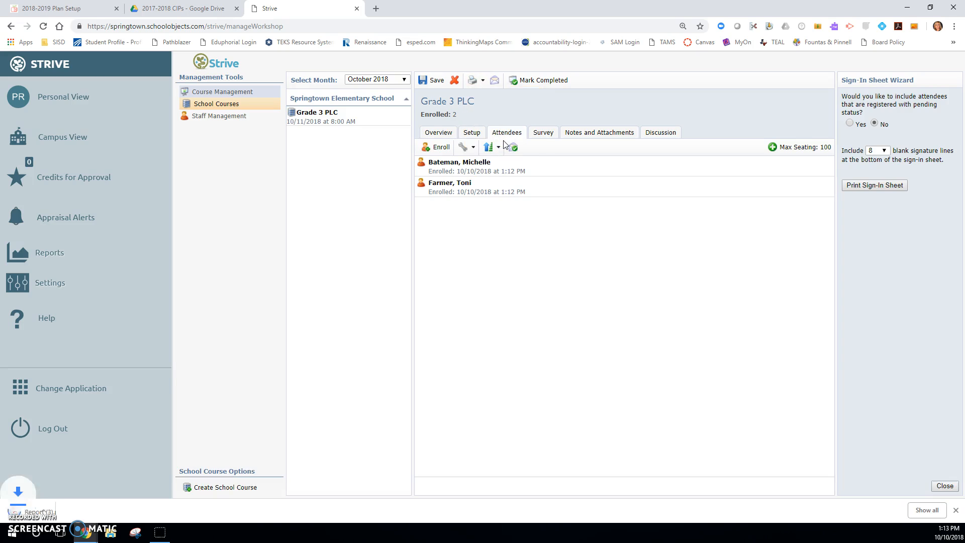
pyautogui.click(35, 513)
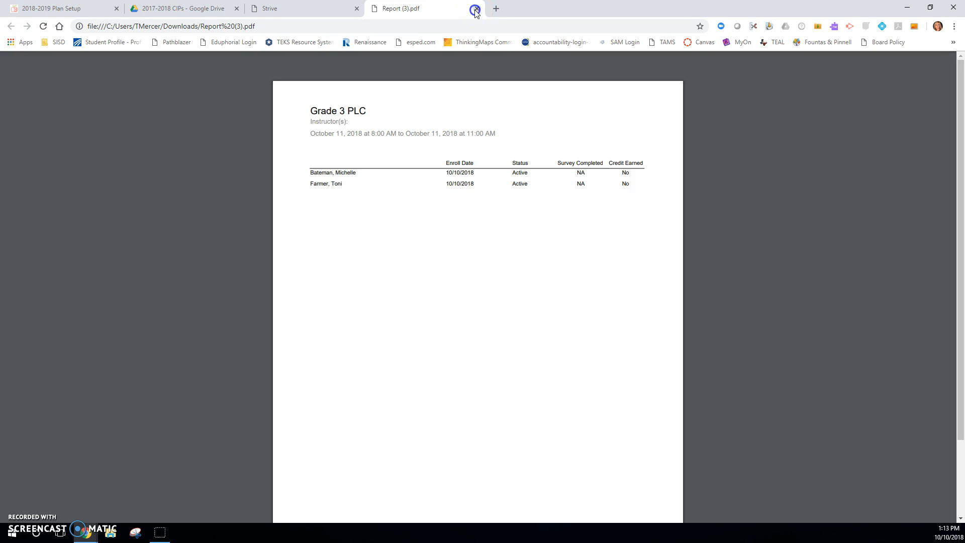
pyautogui.click(476, 10)
# Step: Try to grant credit to all attendees of the Grade 3 PLC course at once
pyautogui.moveTo(512, 190)
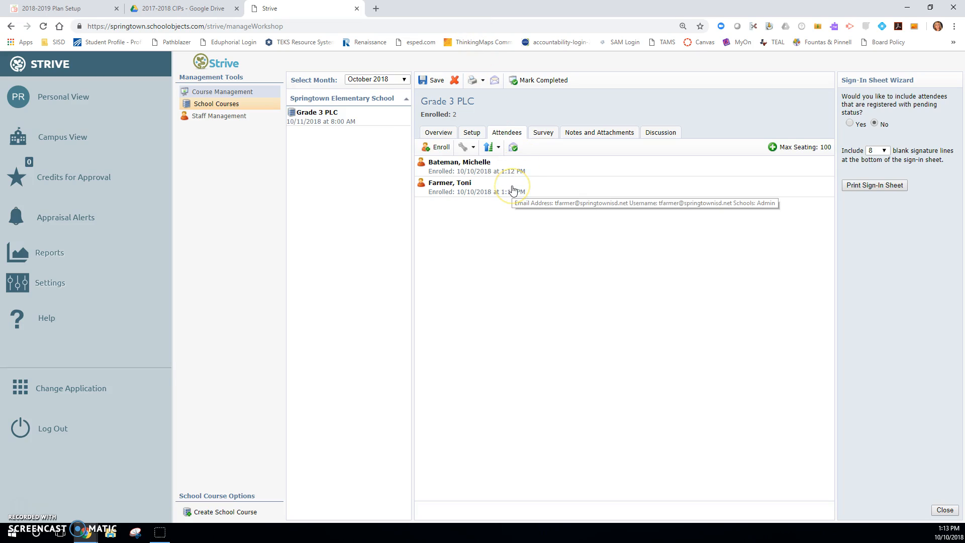
pyautogui.click(474, 147)
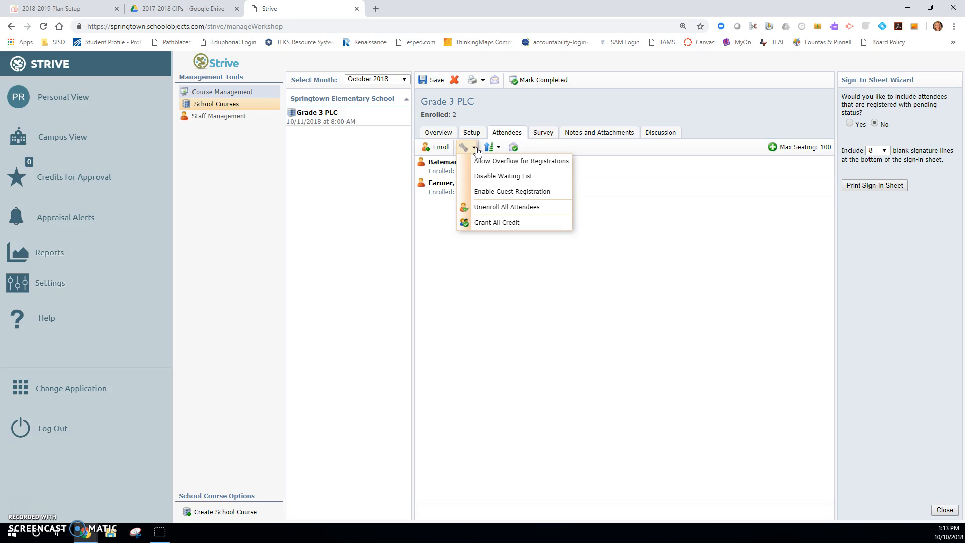
pyautogui.click(499, 225)
pyautogui.click(493, 245)
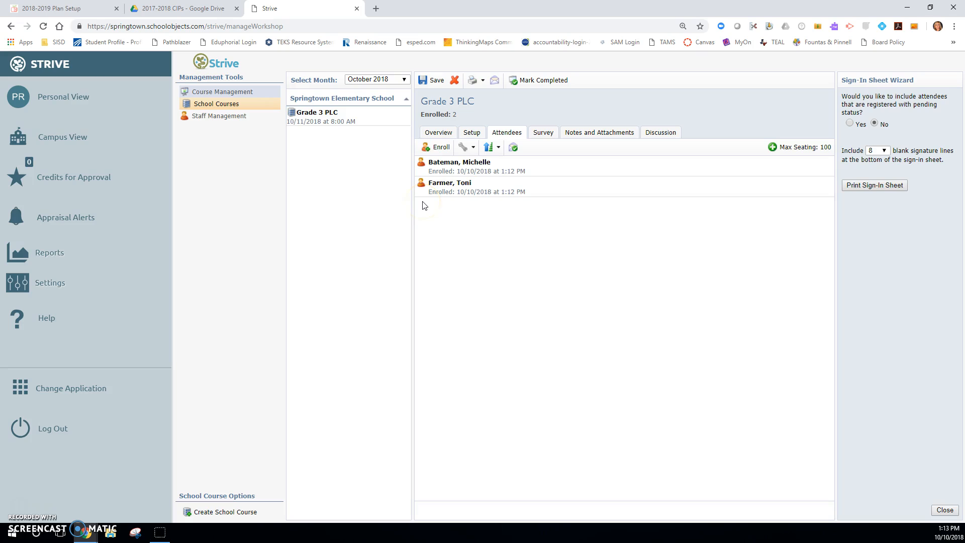
# Step: Delete the Grade 3 PLC course, keeping the prefilled removal e-mail message for attendees
pyautogui.click(455, 83)
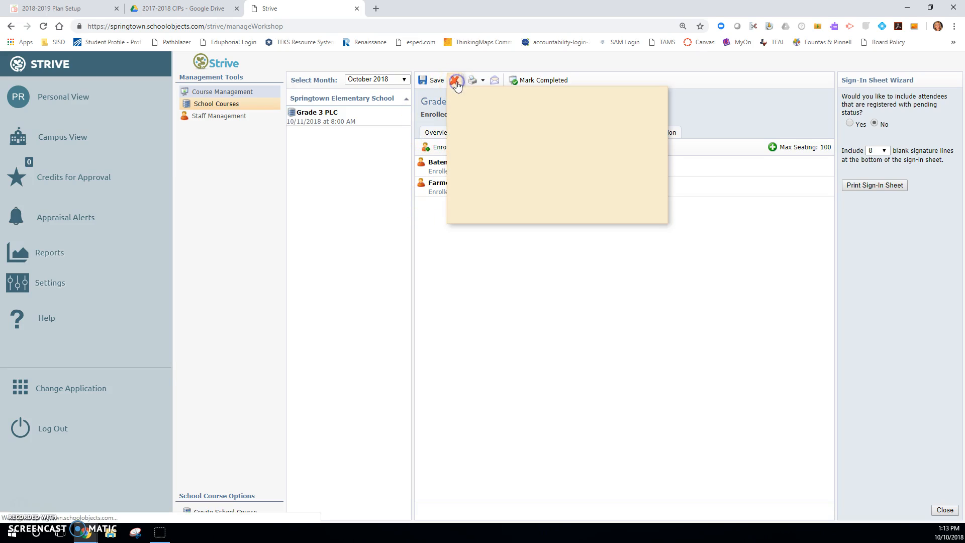
pyautogui.click(615, 211)
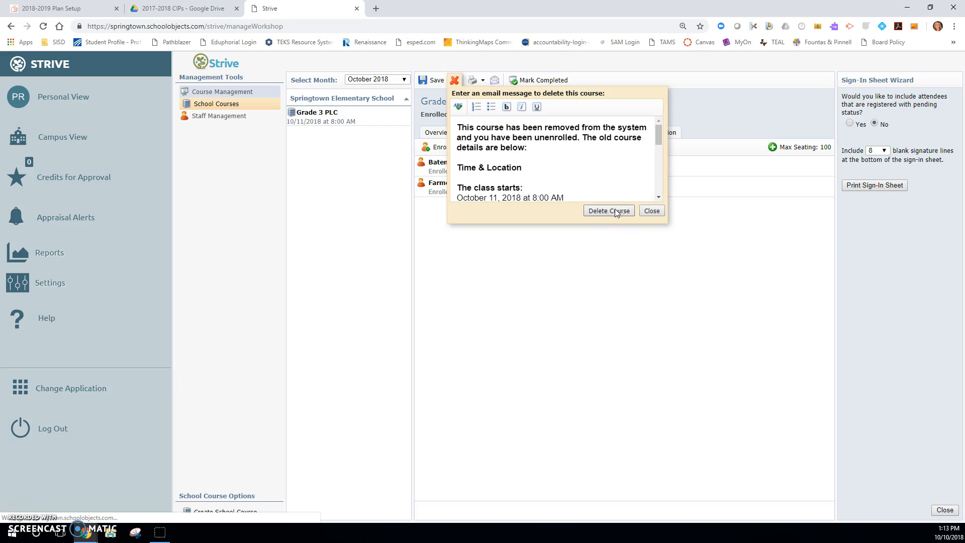